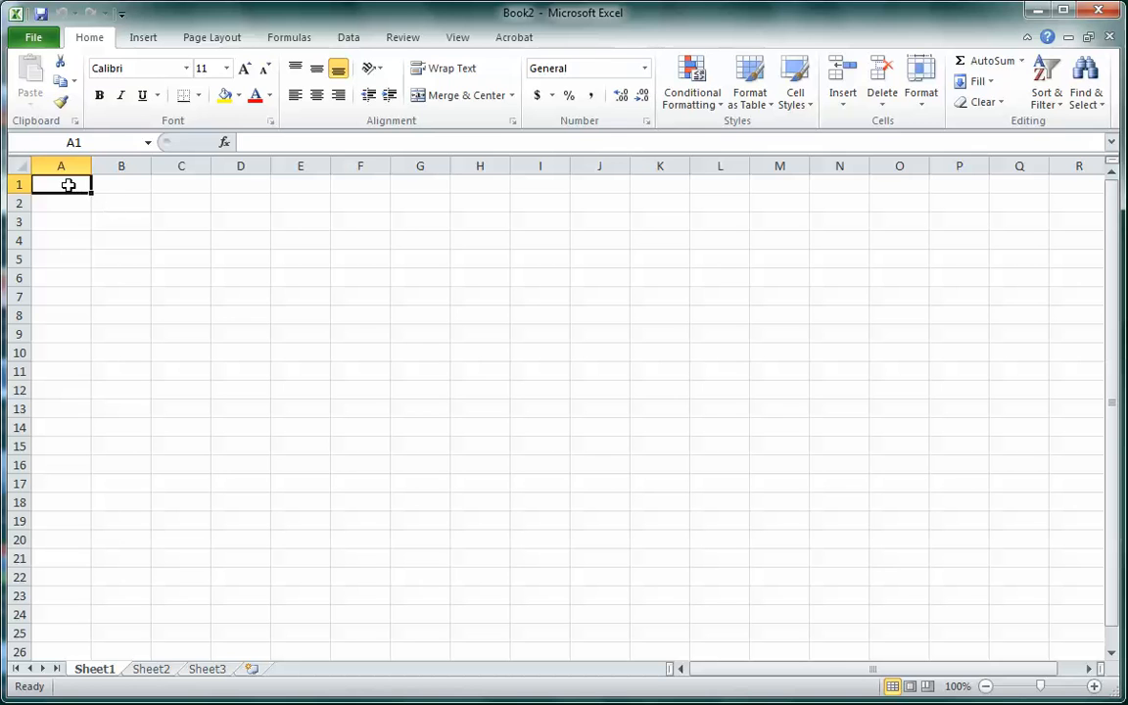
- Enter =RAND() in cell A1 and fill the formula down to A1000
type("=RAND(")
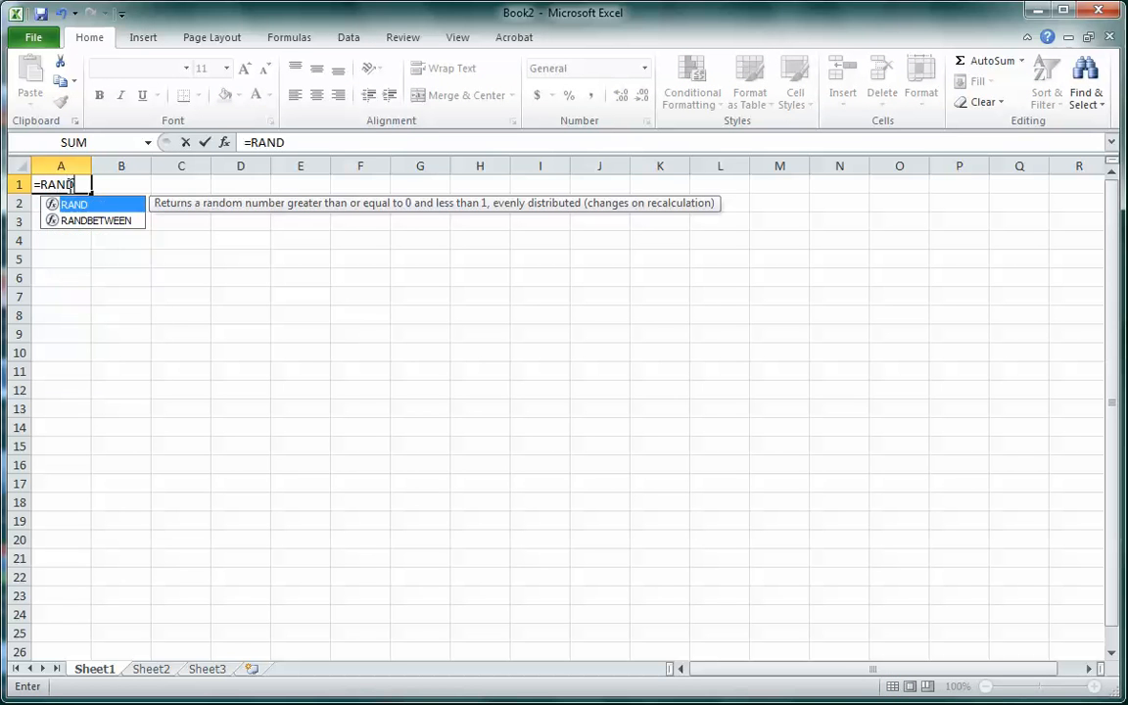
type(")")
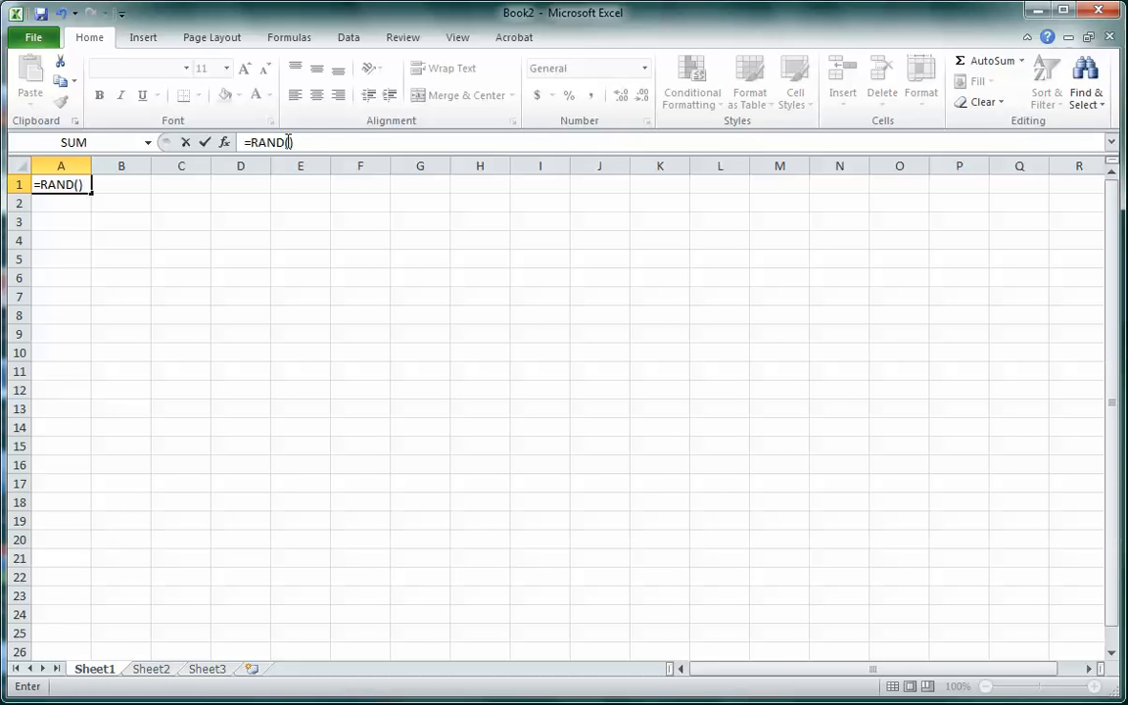
key("Return")
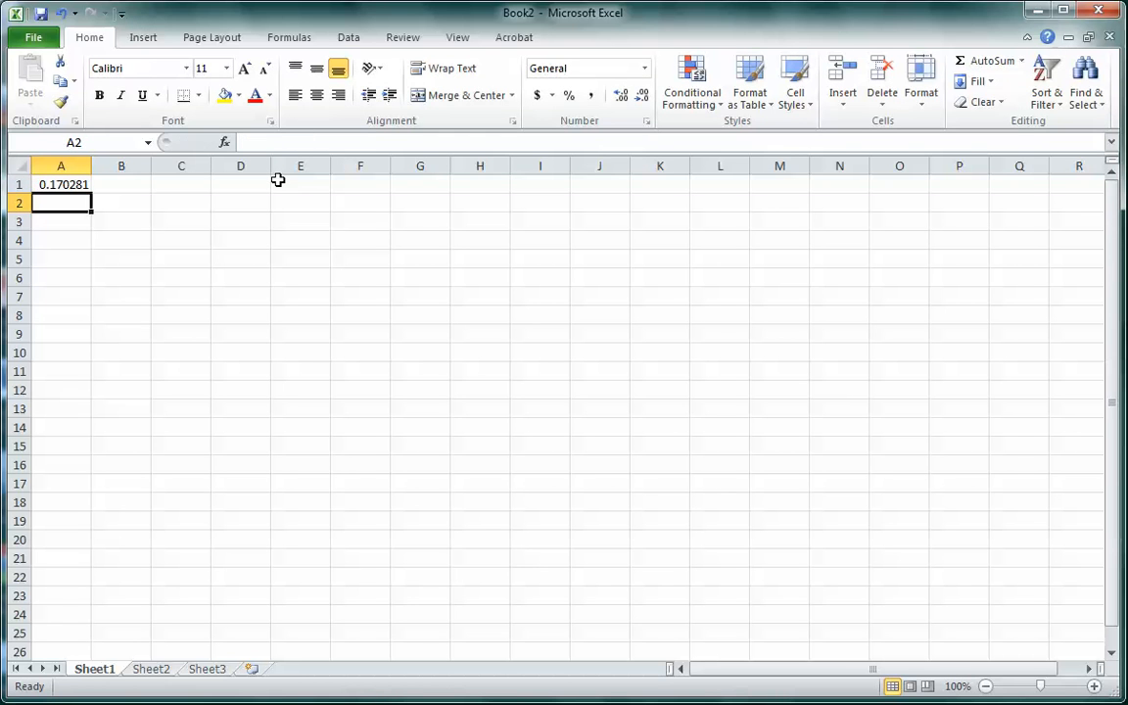
left_click(68, 184)
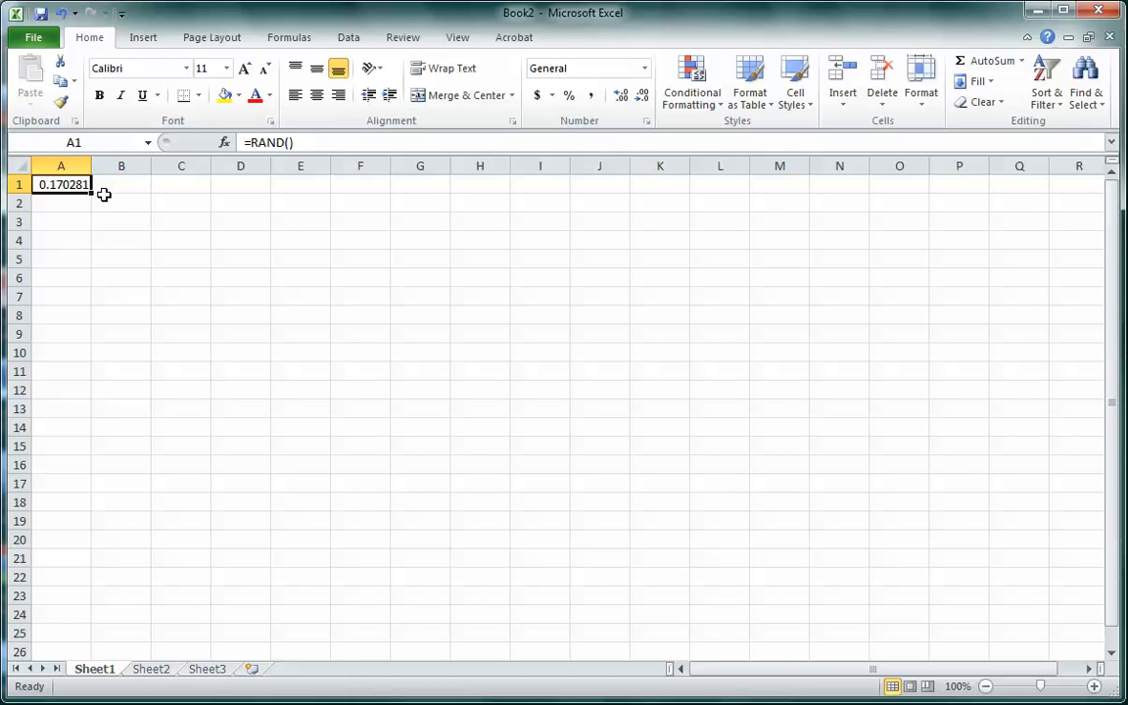
left_click_drag(93, 192, 83, 617)
scroll(246, 460, "up", 20)
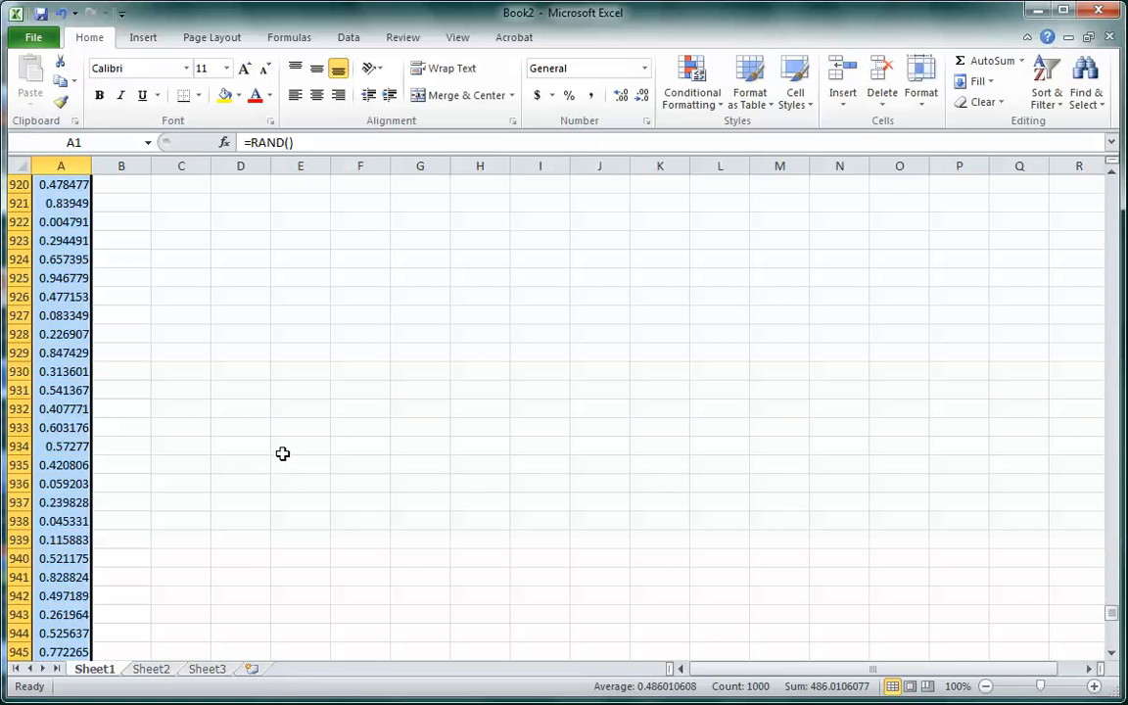
left_click_drag(1110, 588, 1111, 181)
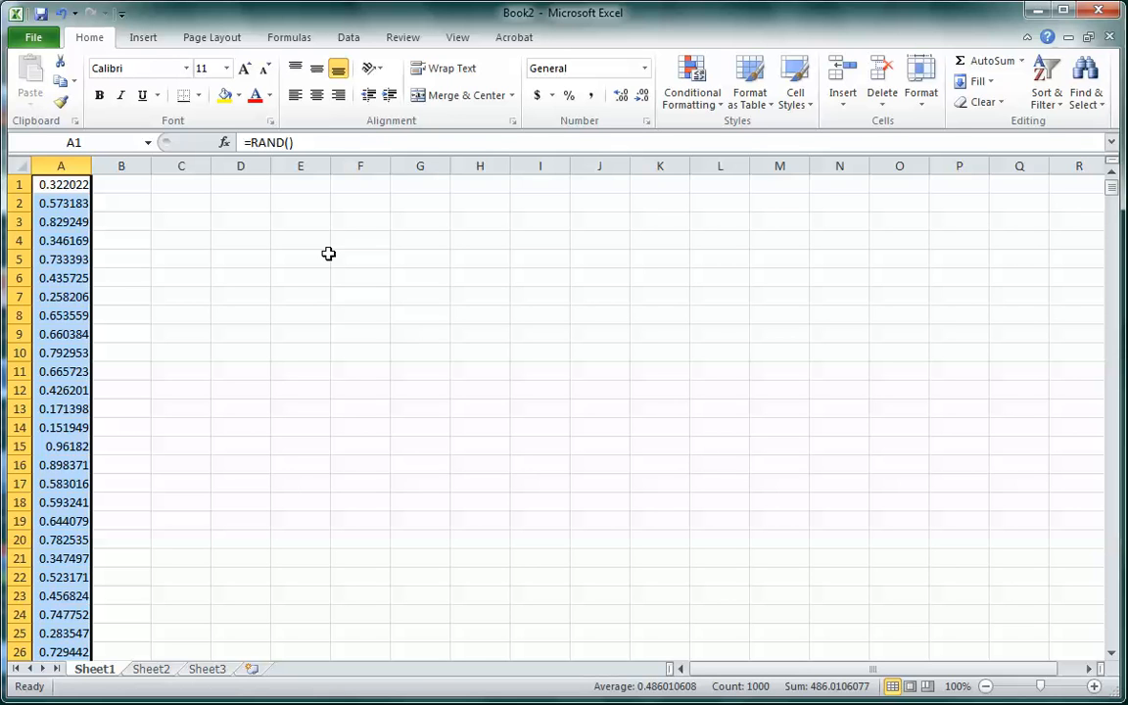
- Enter =NORM.INV(RAND(),0,1) in cell C1 and fill the formula down to C1000
left_click(178, 184)
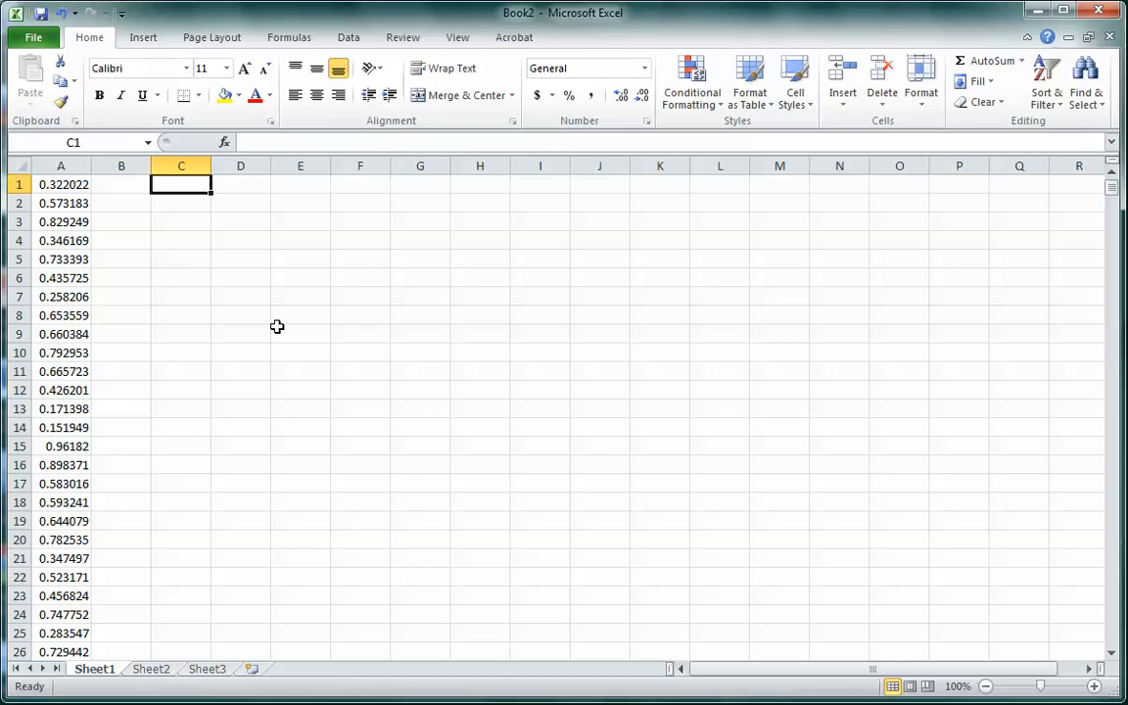
type("=NORM.")
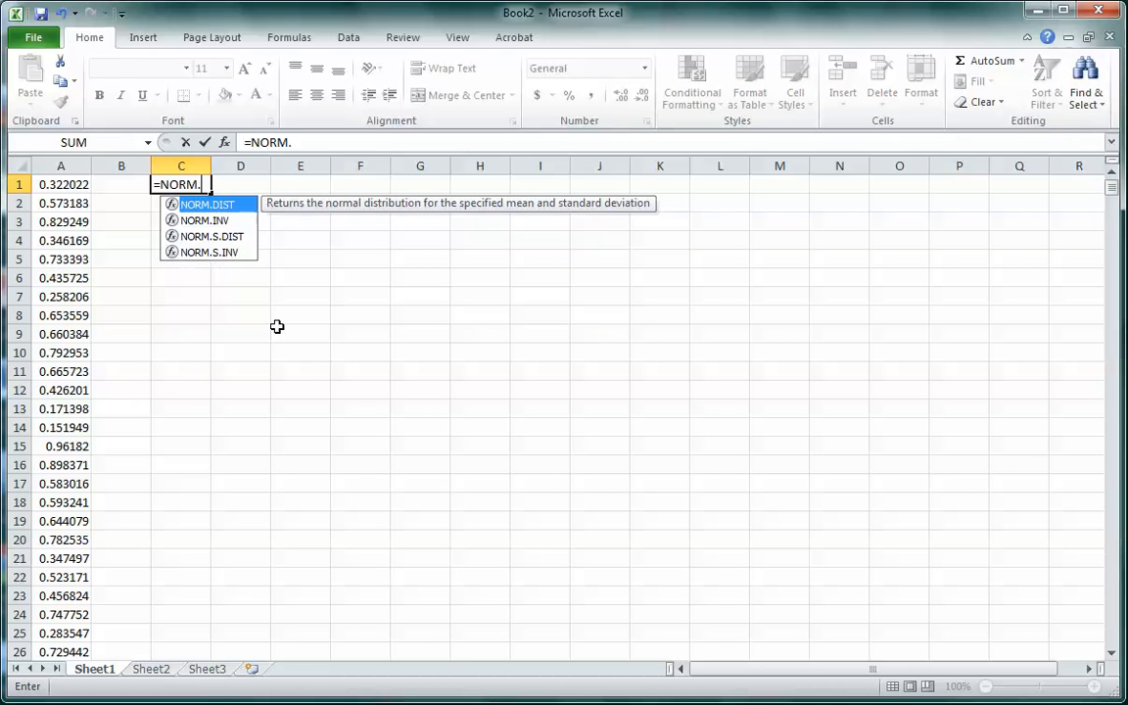
type("INV")
key("BackSpace")
type("NV")
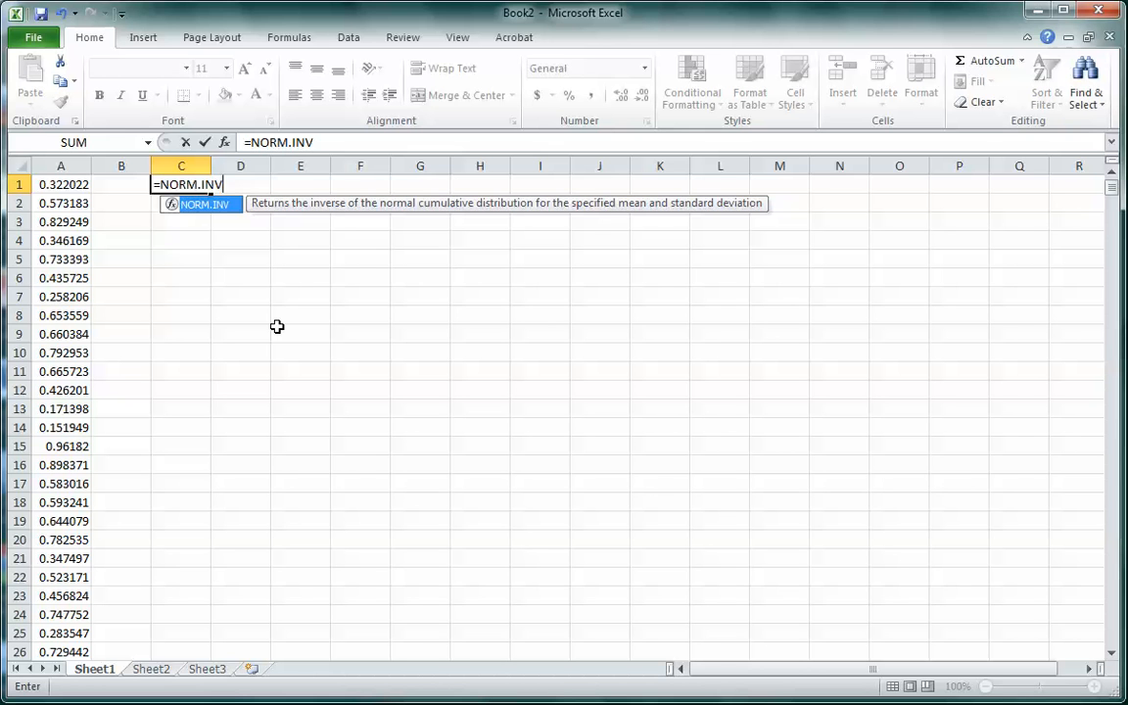
type("(RANDO(")
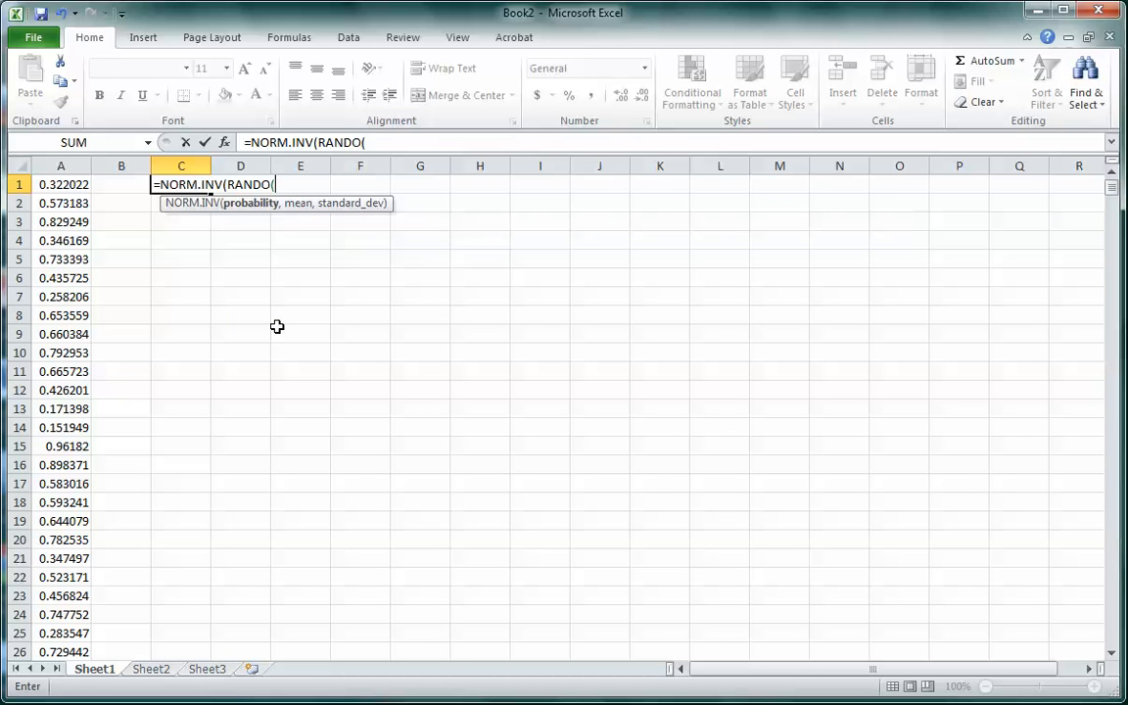
key("BackSpace")
key("BackSpace")
type("(),")
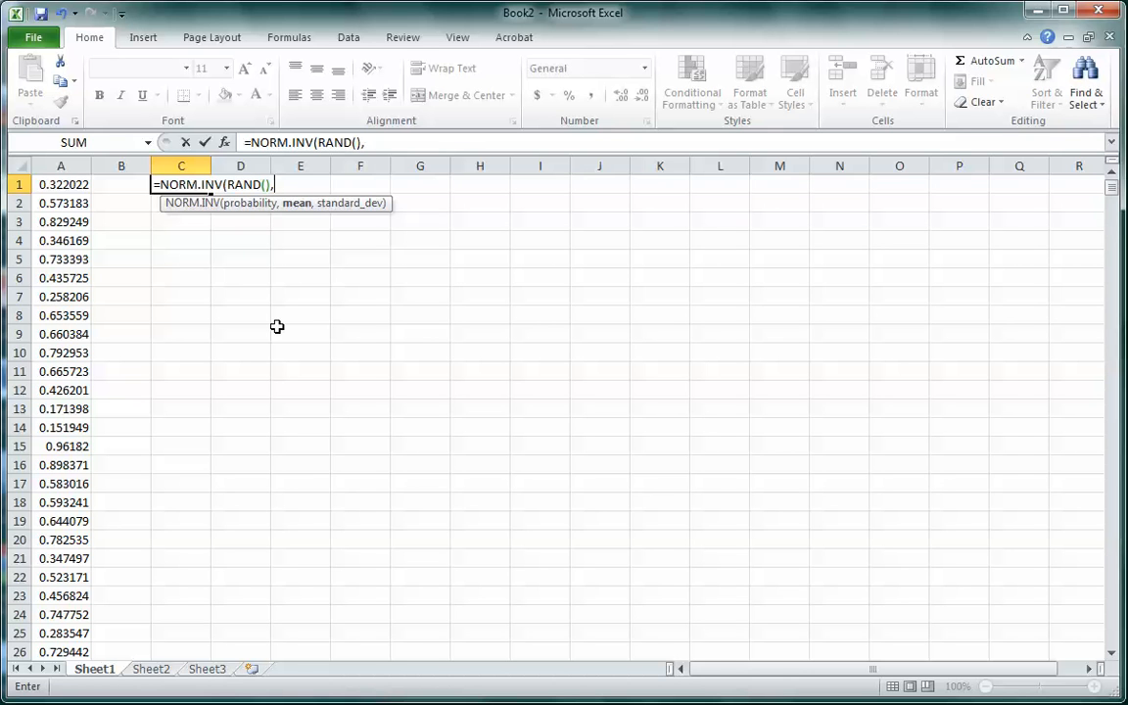
type("0,")
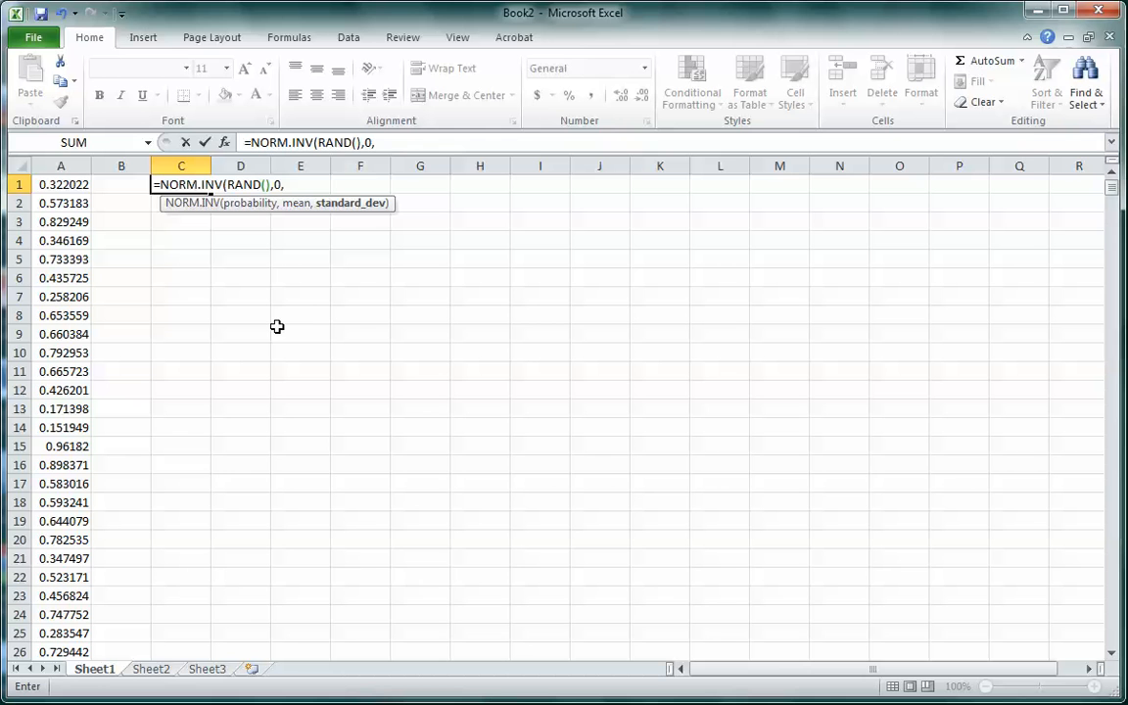
type("1)")
key("Return")
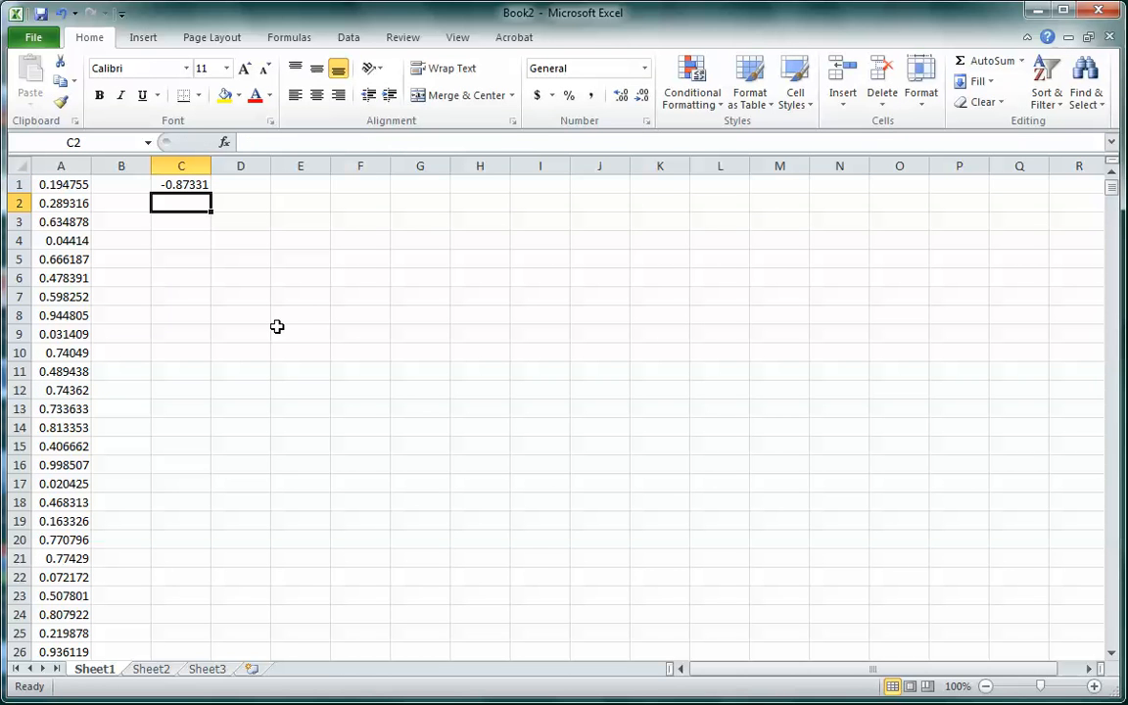
left_click(181, 184)
left_click_drag(210, 193, 202, 649)
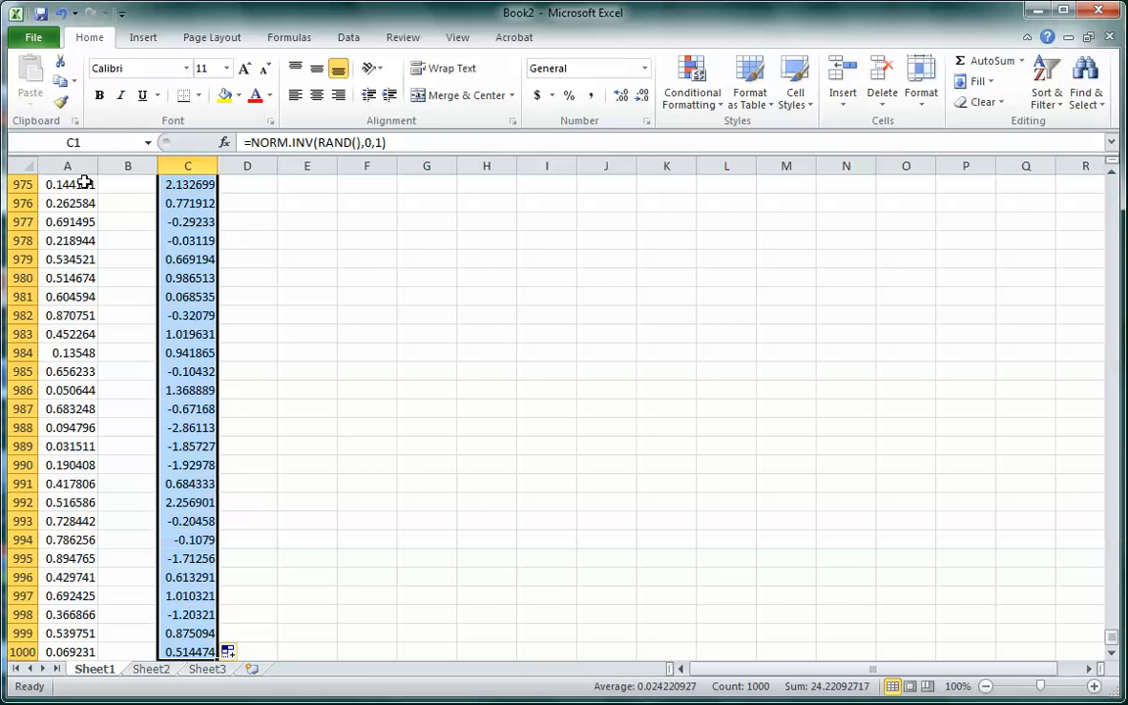
- Delete columns A and B from the sheet
left_click_drag(74, 157, 108, 163)
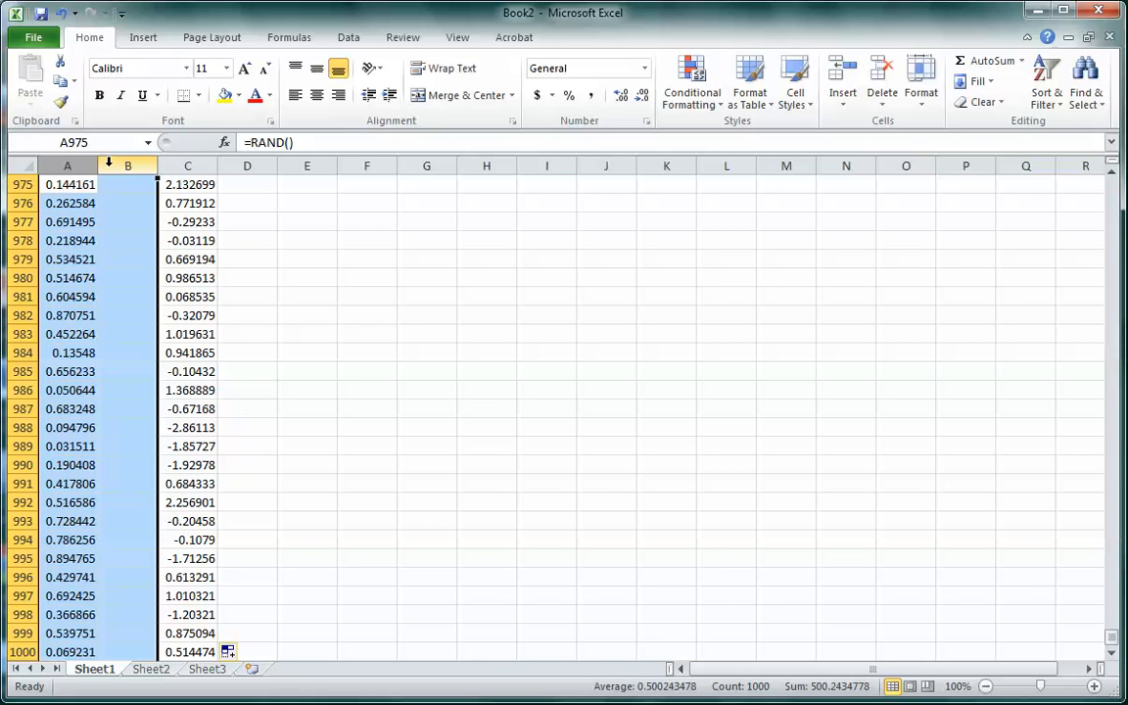
right_click(108, 164)
left_click(227, 311)
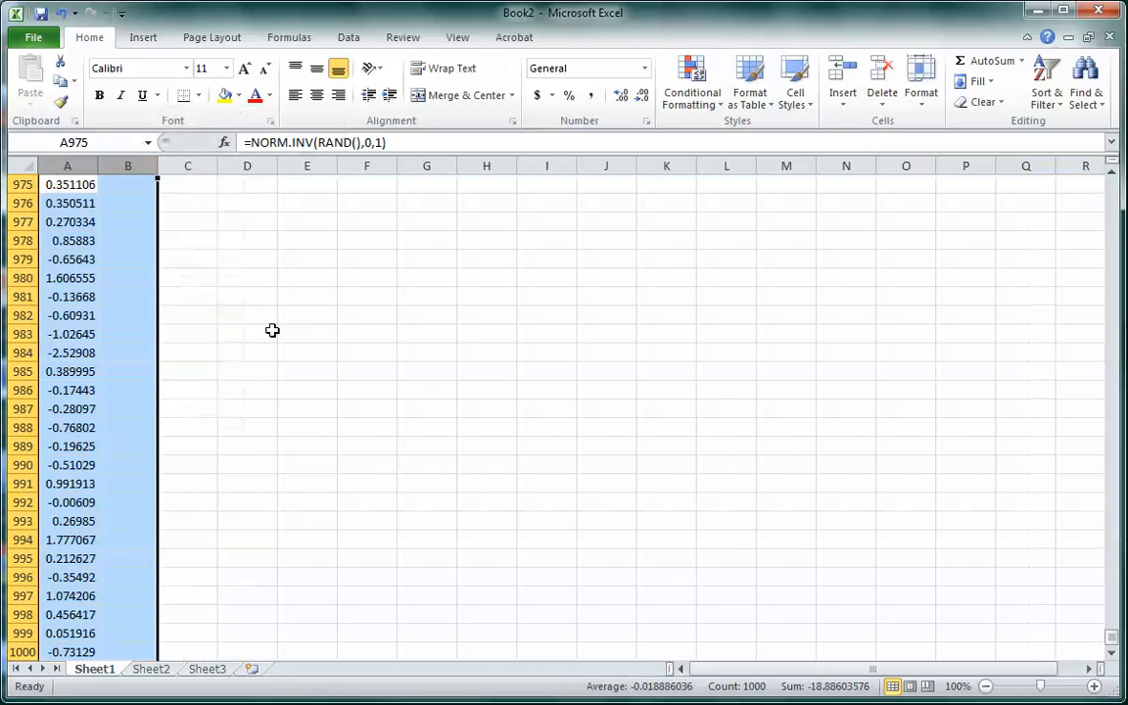
scroll(279, 337, "up", 20)
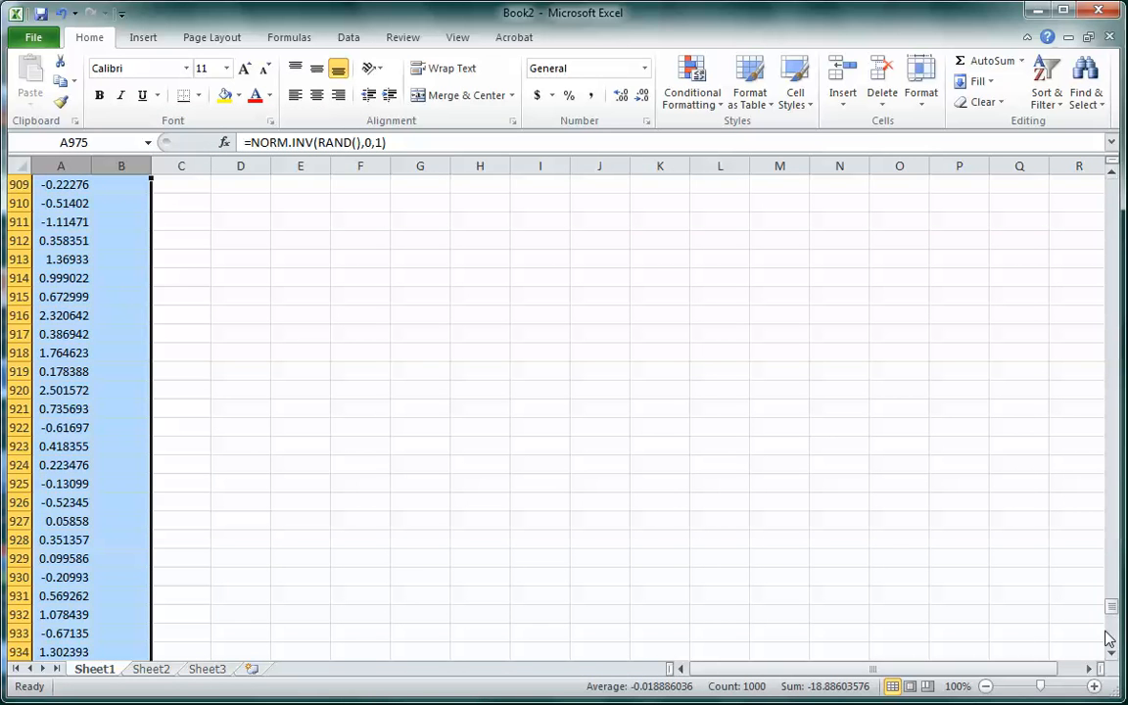
left_click_drag(1110, 607, 1108, 184)
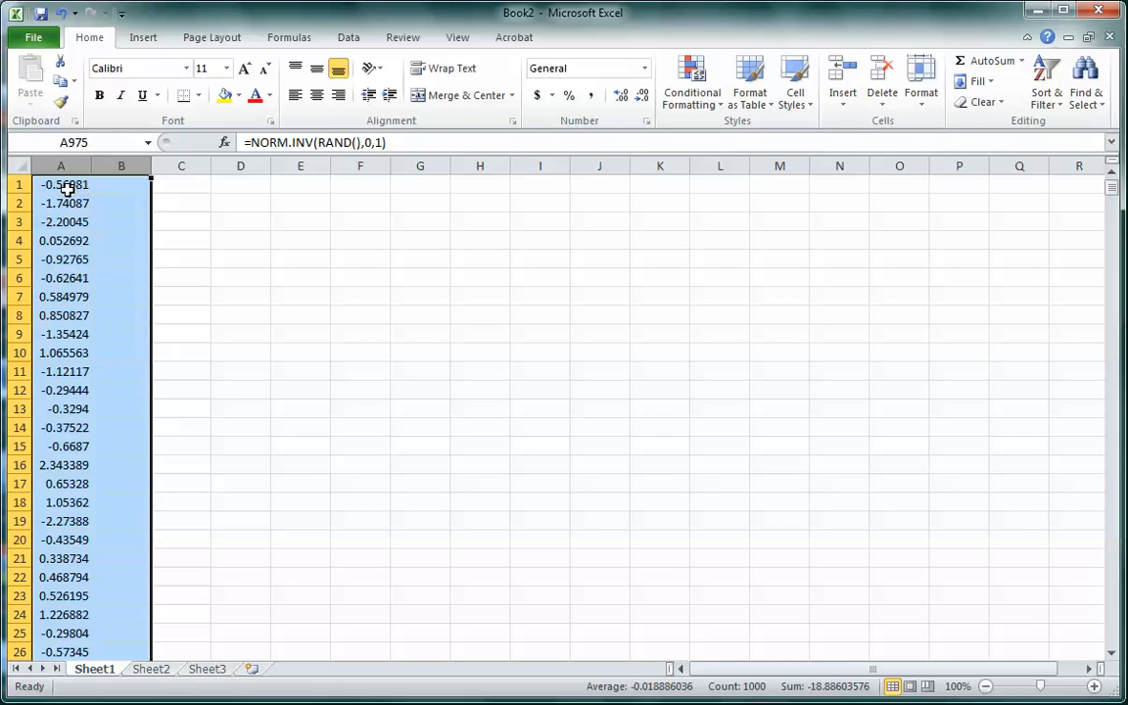
left_click_drag(64, 185, 71, 539)
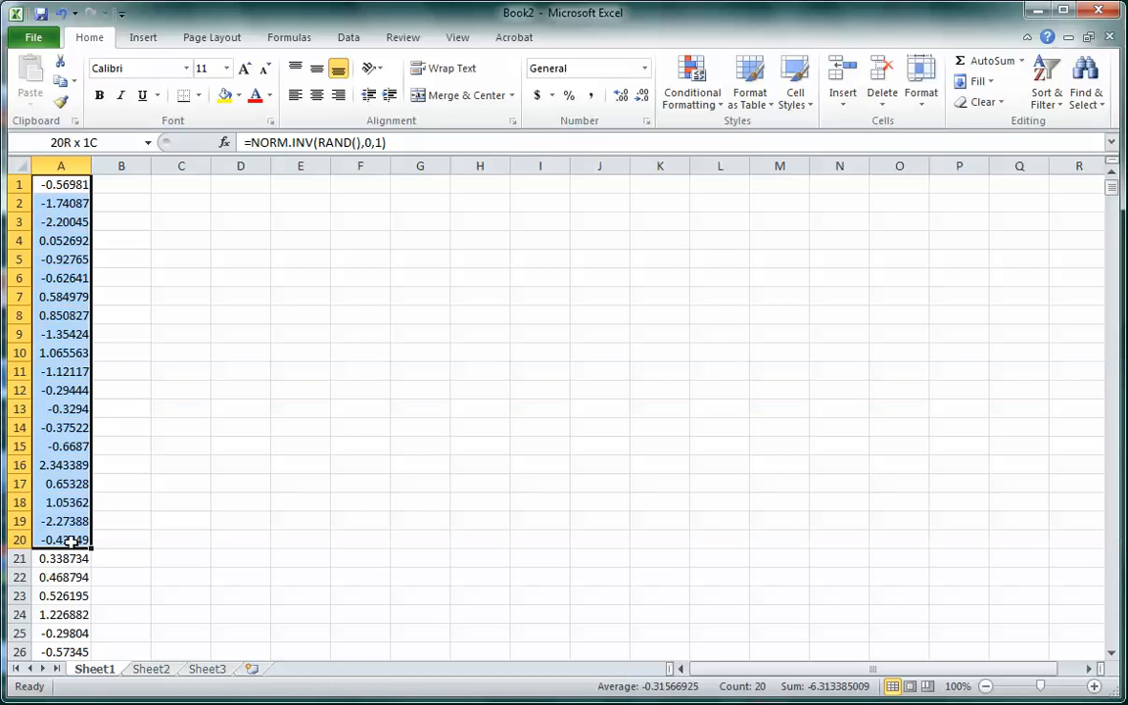
left_click(176, 405)
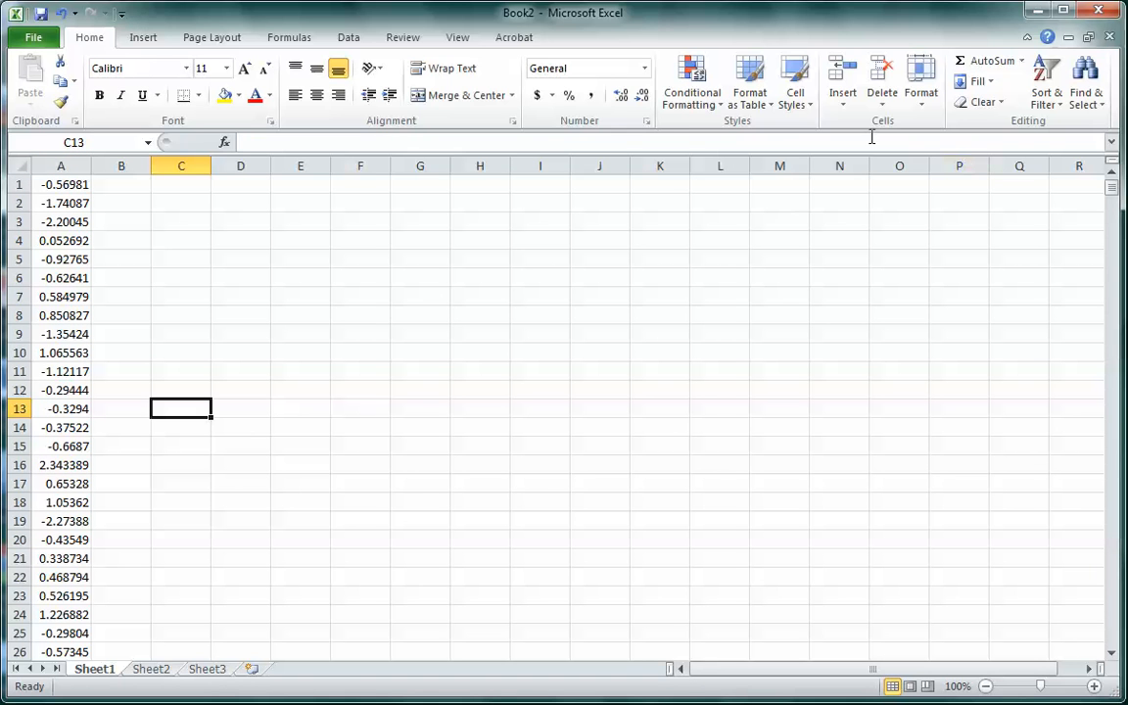
- Run the Histogram data analysis on the input range $A$1:$A$1000 with output to a new worksheet
left_click(348, 37)
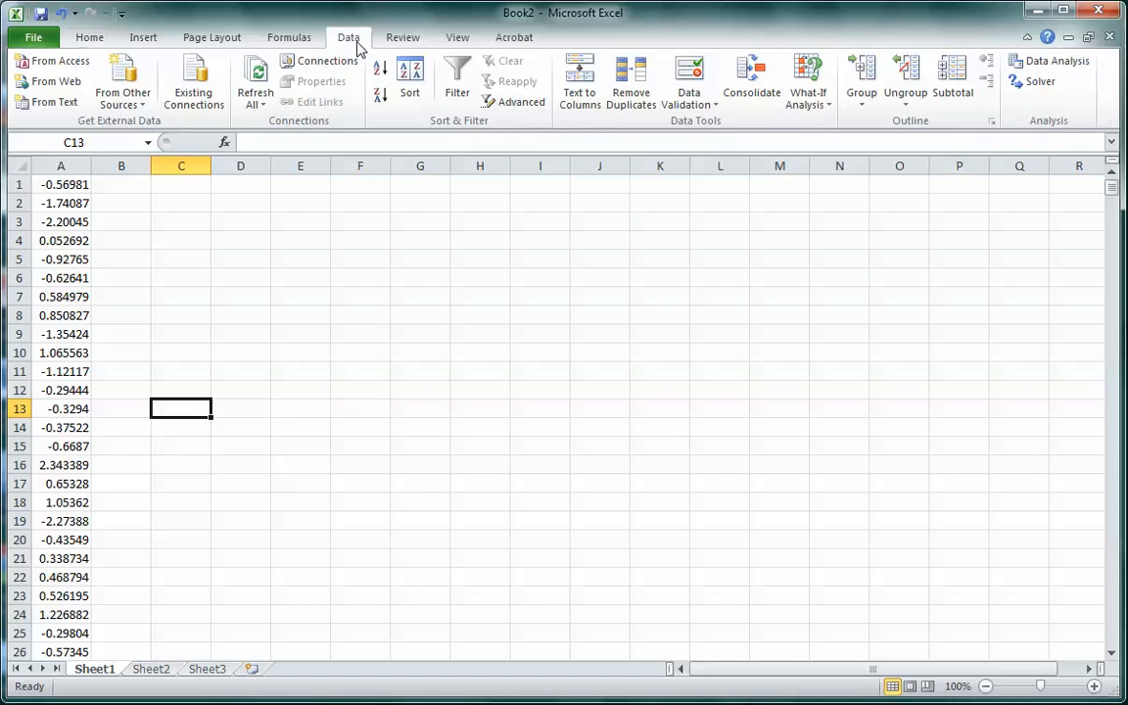
left_click(1040, 65)
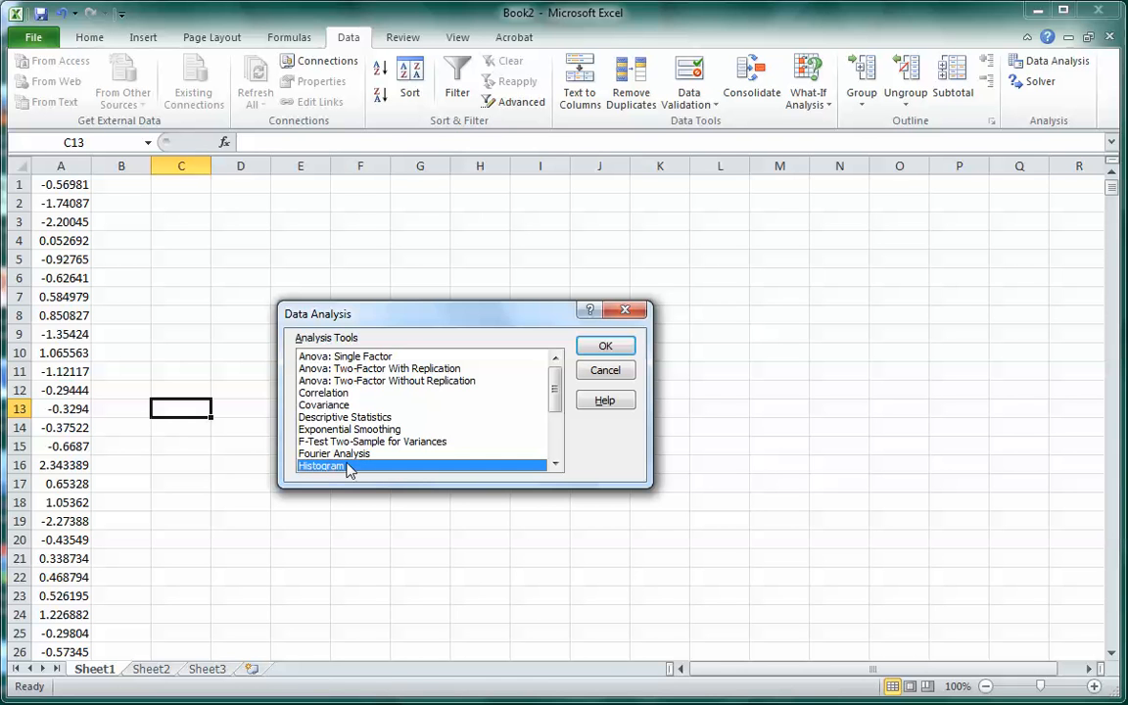
left_click(600, 347)
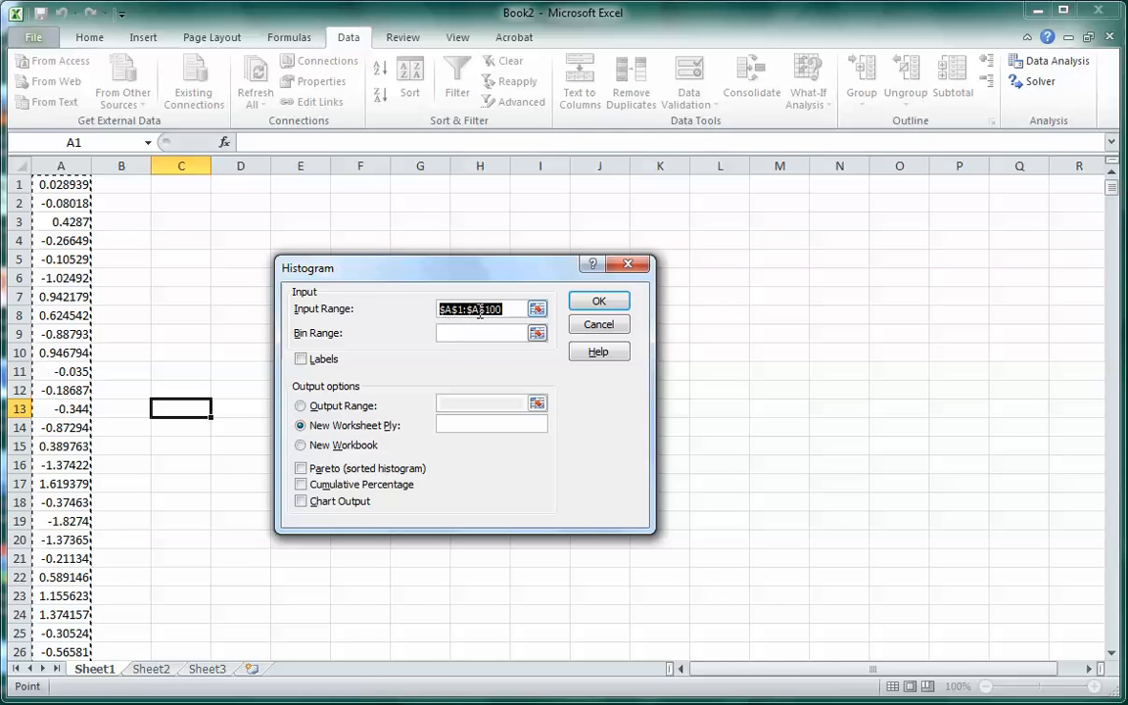
left_click(512, 309)
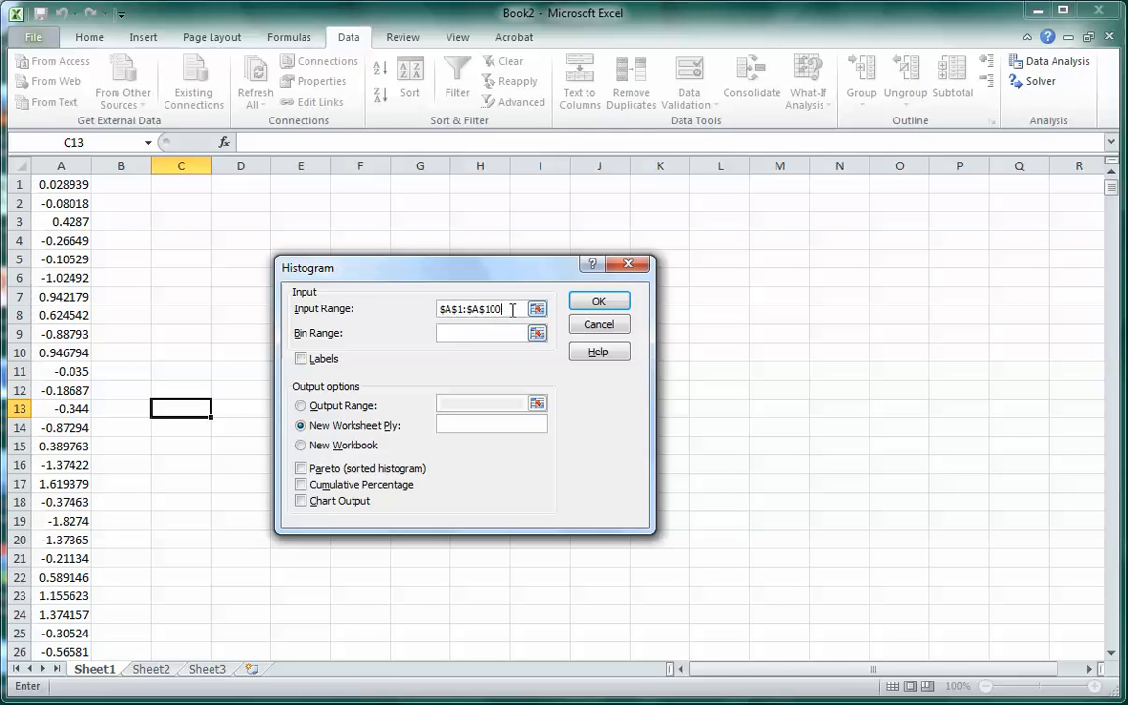
type("0")
left_click(595, 302)
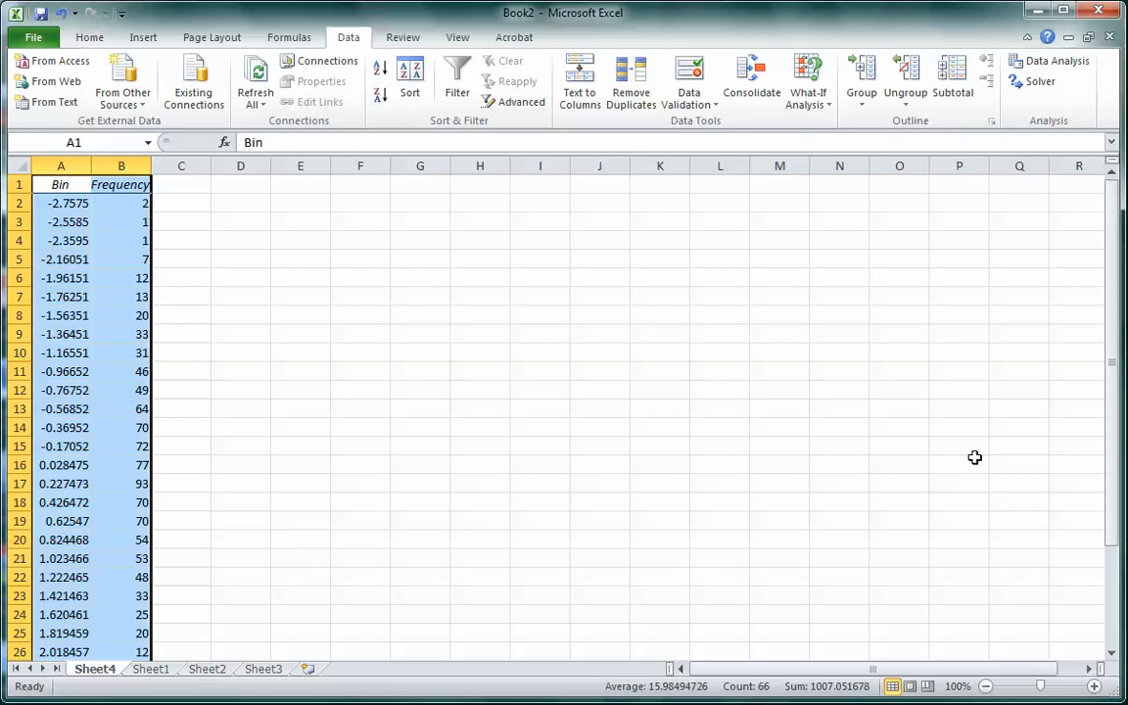
- Insert a 2-D clustered column chart from the bin and frequency values in A2:B32, leaving out the More row
left_click(51, 201)
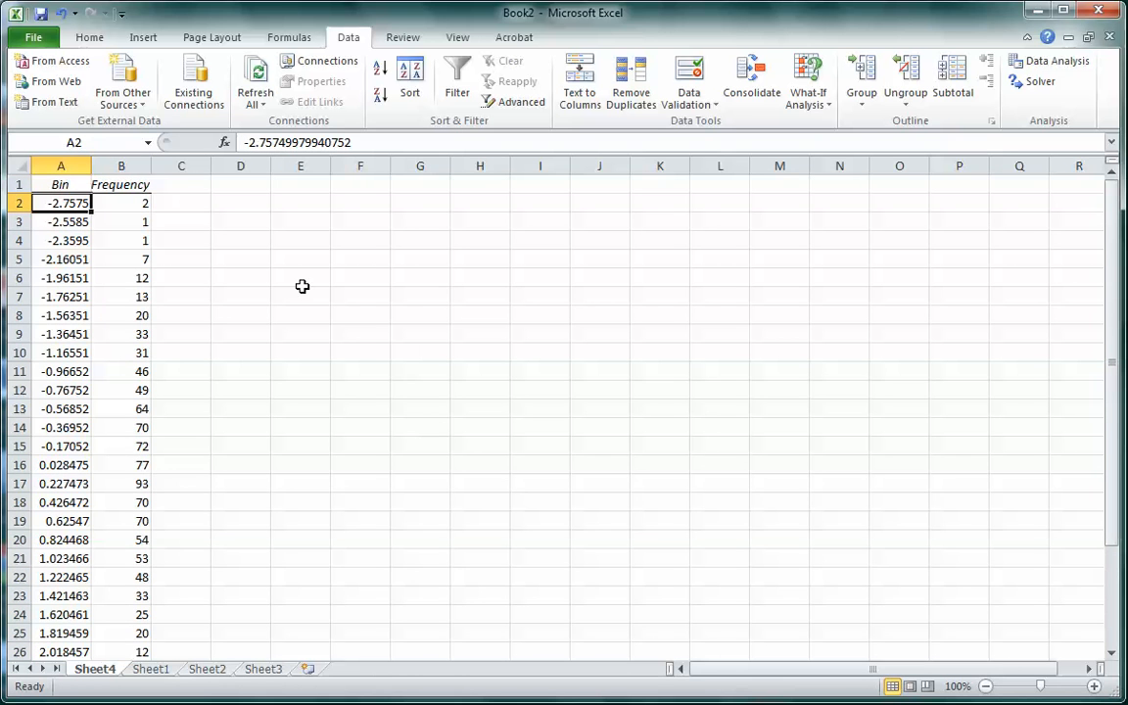
left_click(139, 201)
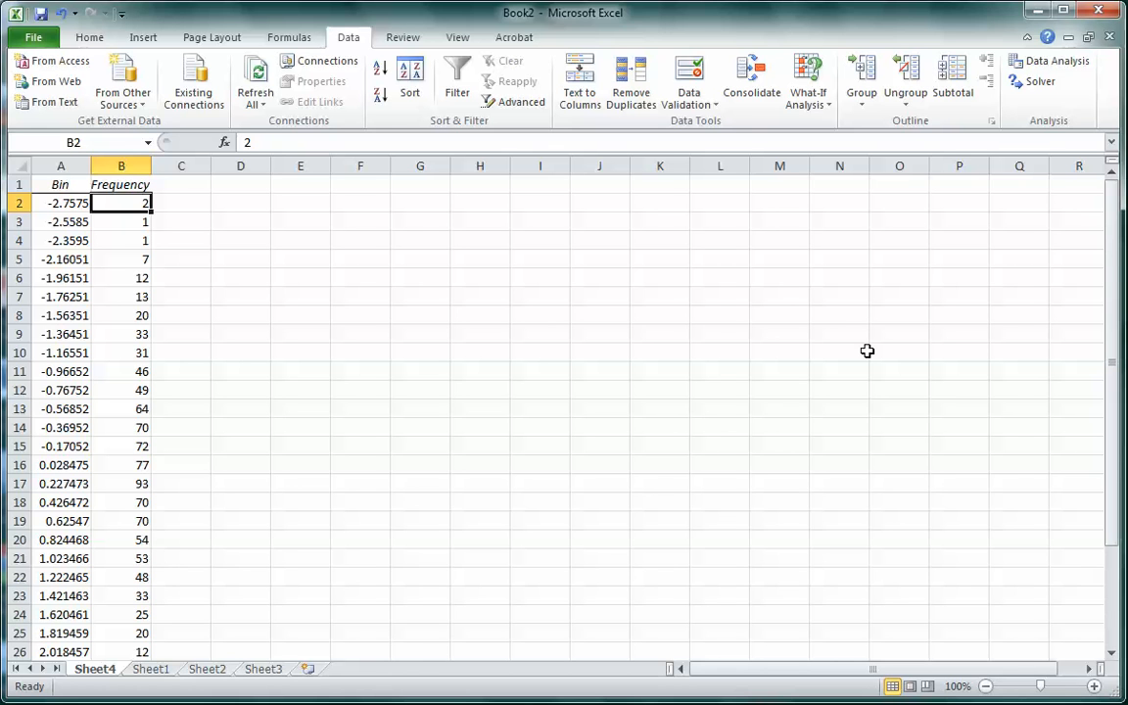
scroll(824, 373, "down", 4)
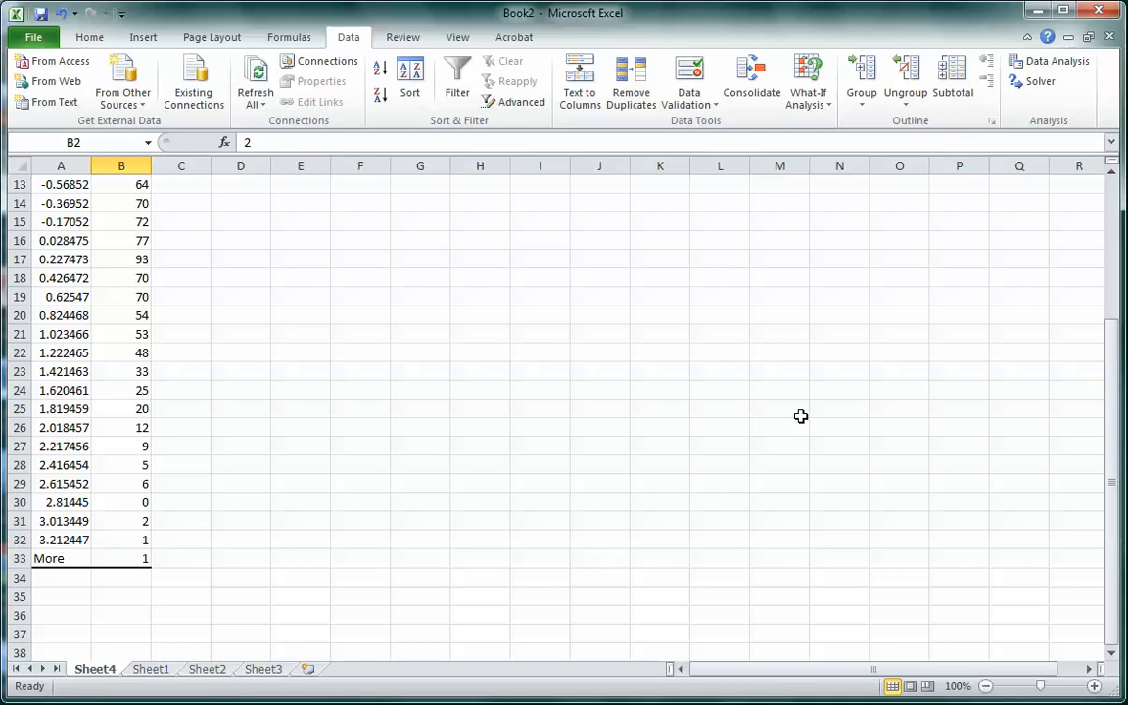
scroll(558, 438, "up", 1)
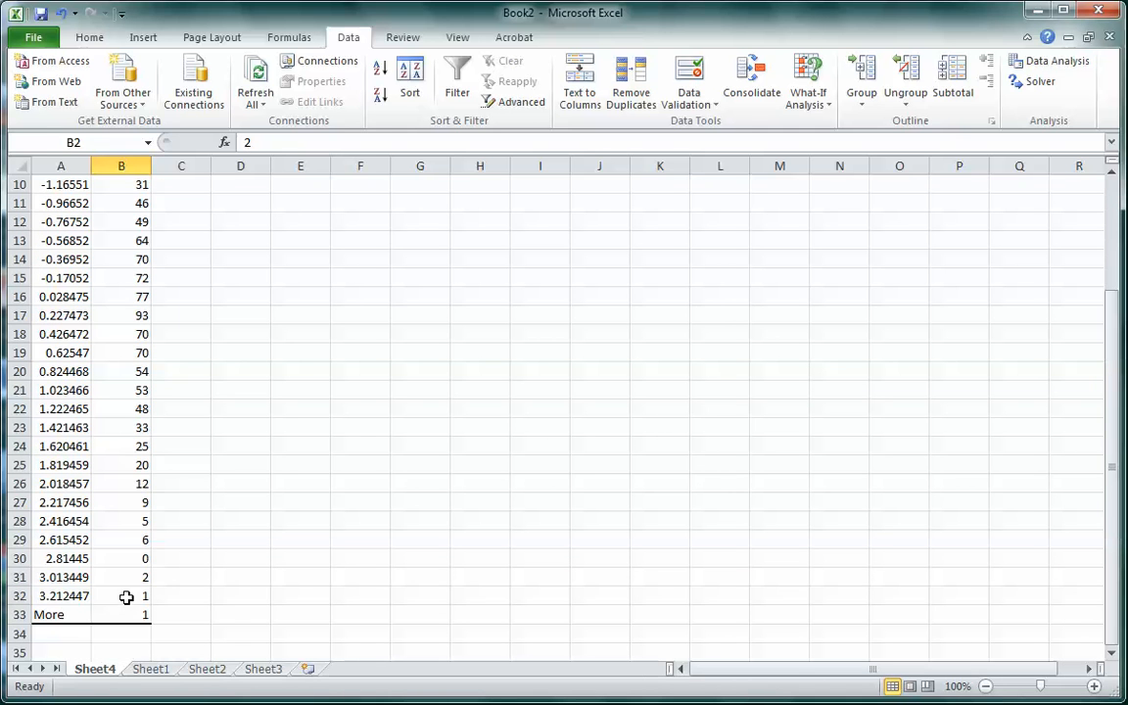
left_click_drag(126, 596, 77, 595)
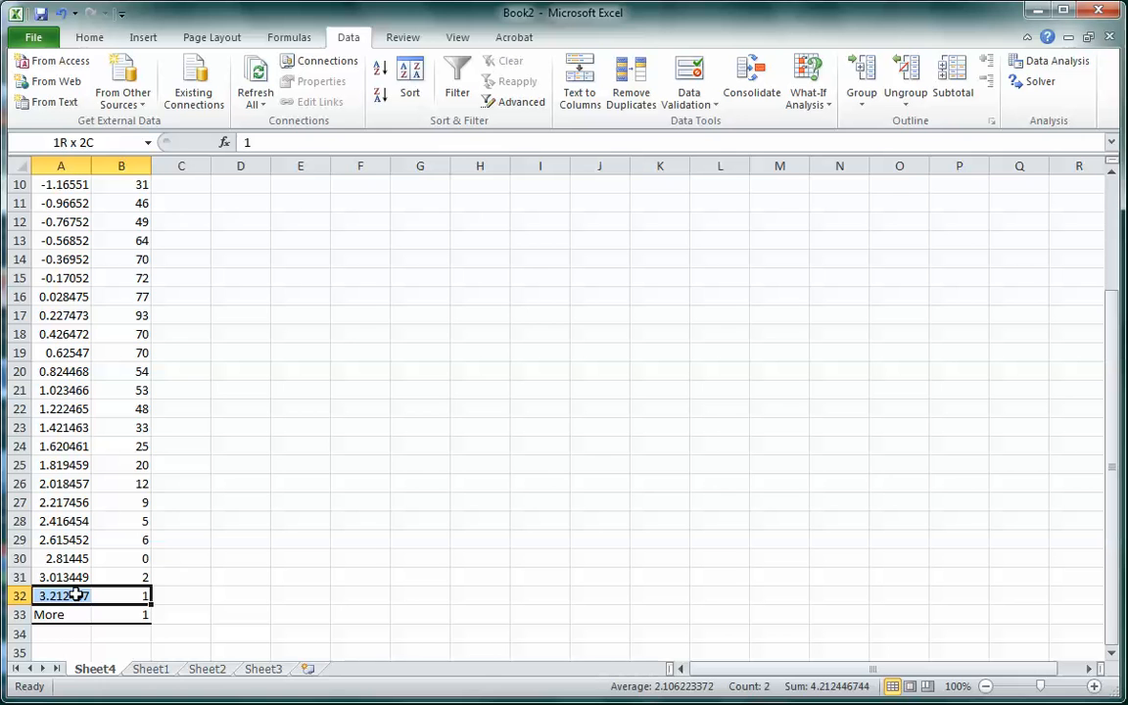
left_click_drag(76, 595, 45, 202)
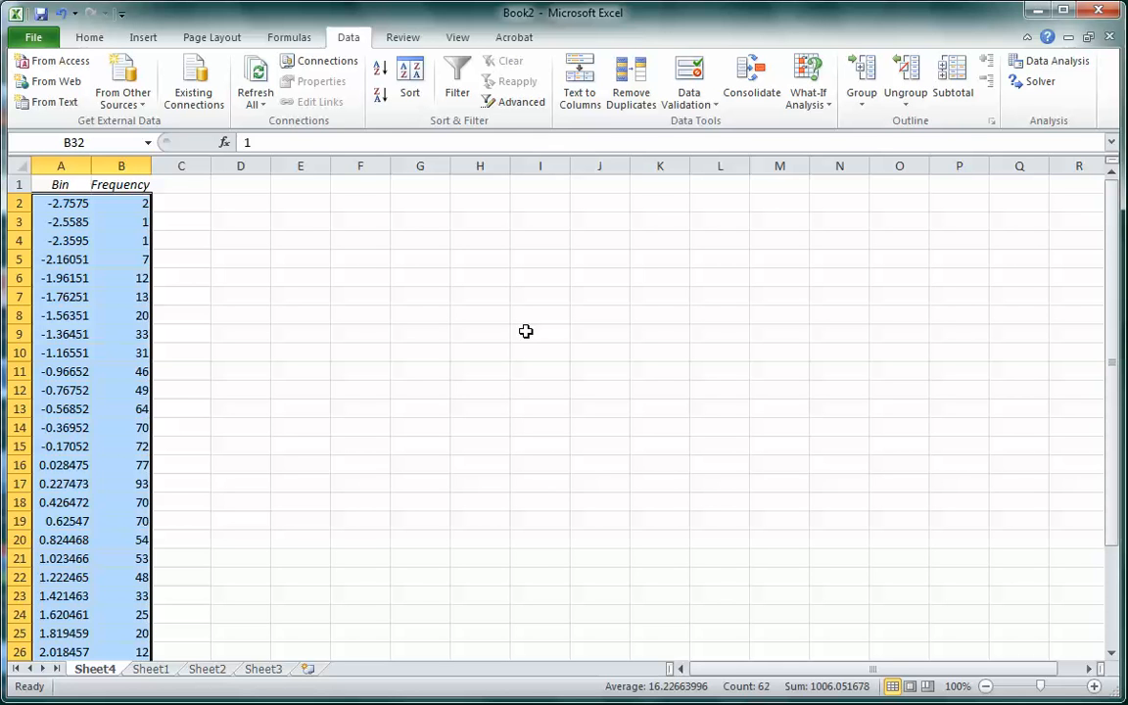
left_click(147, 38)
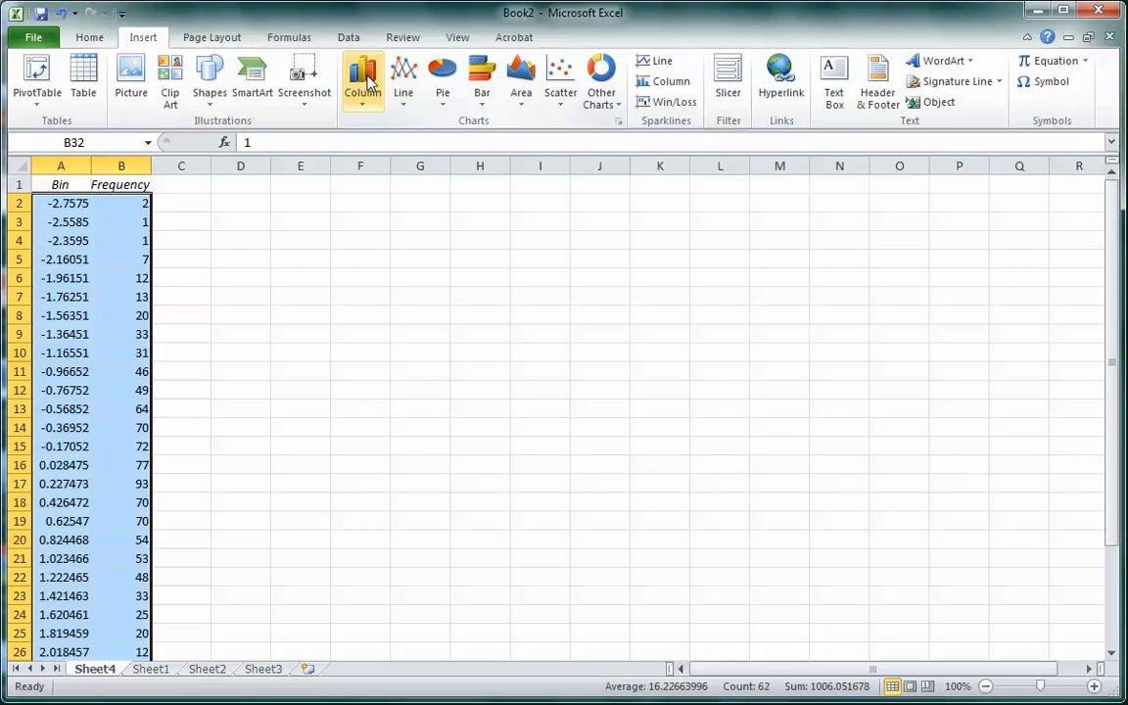
left_click(368, 82)
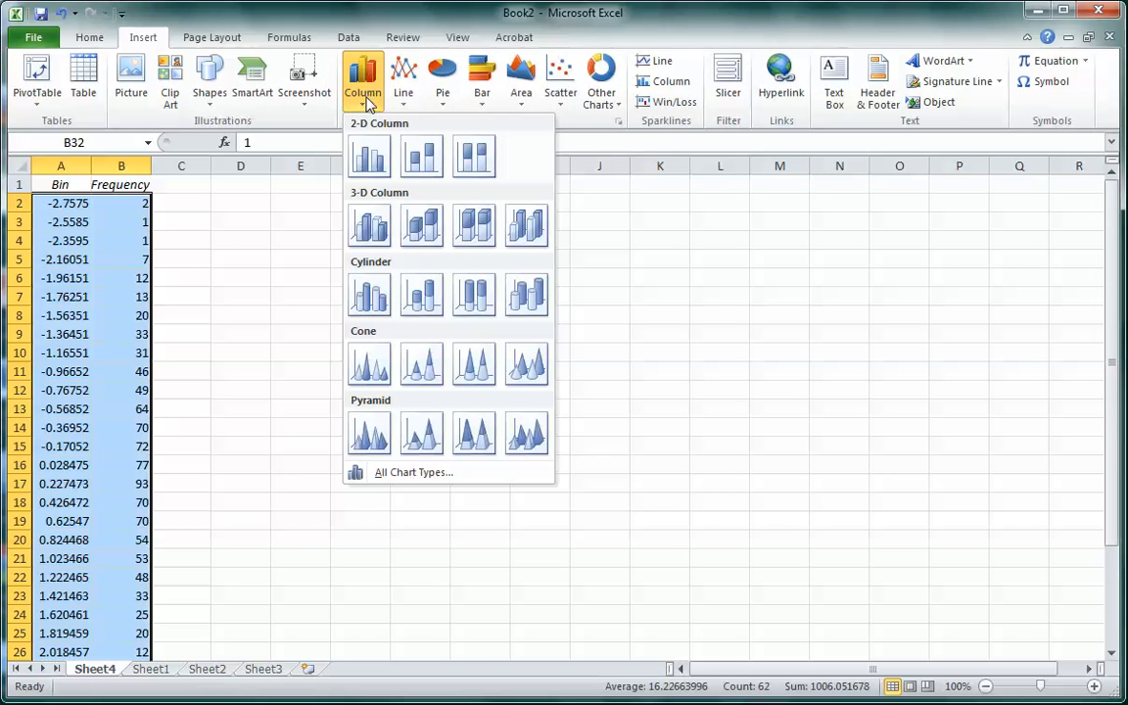
left_click(368, 156)
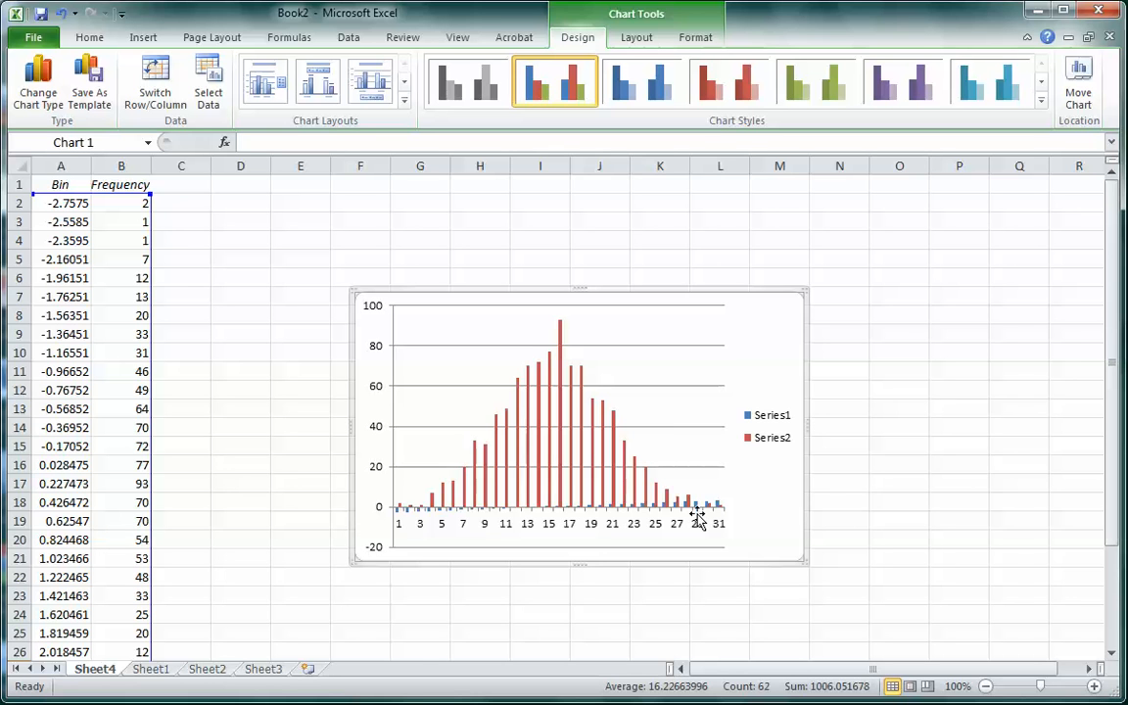
- Delete the chart's legend and remove Series1, the bin values, from the chart's data source
left_click(772, 428)
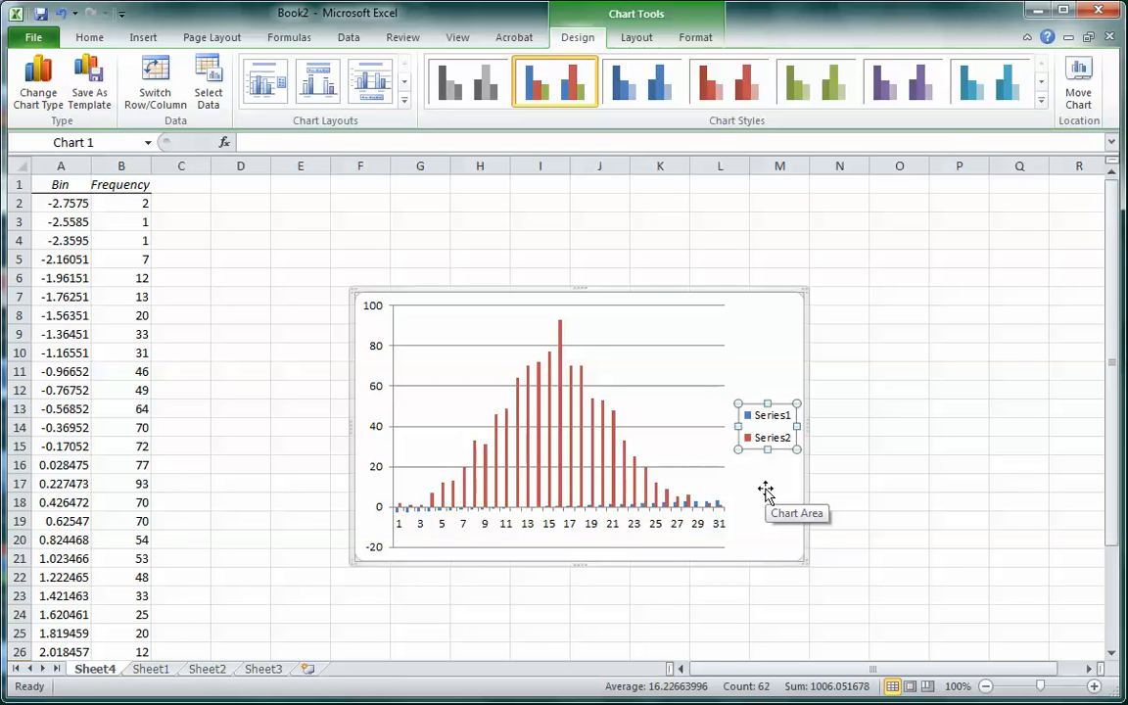
key("Delete")
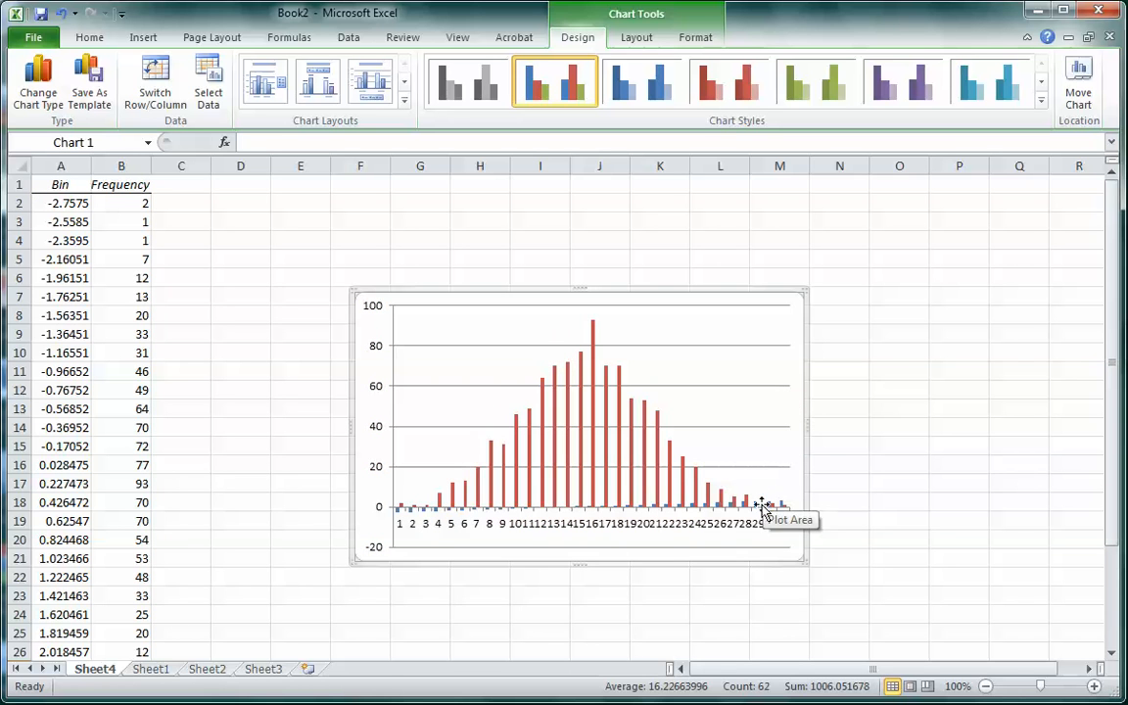
left_click(678, 405)
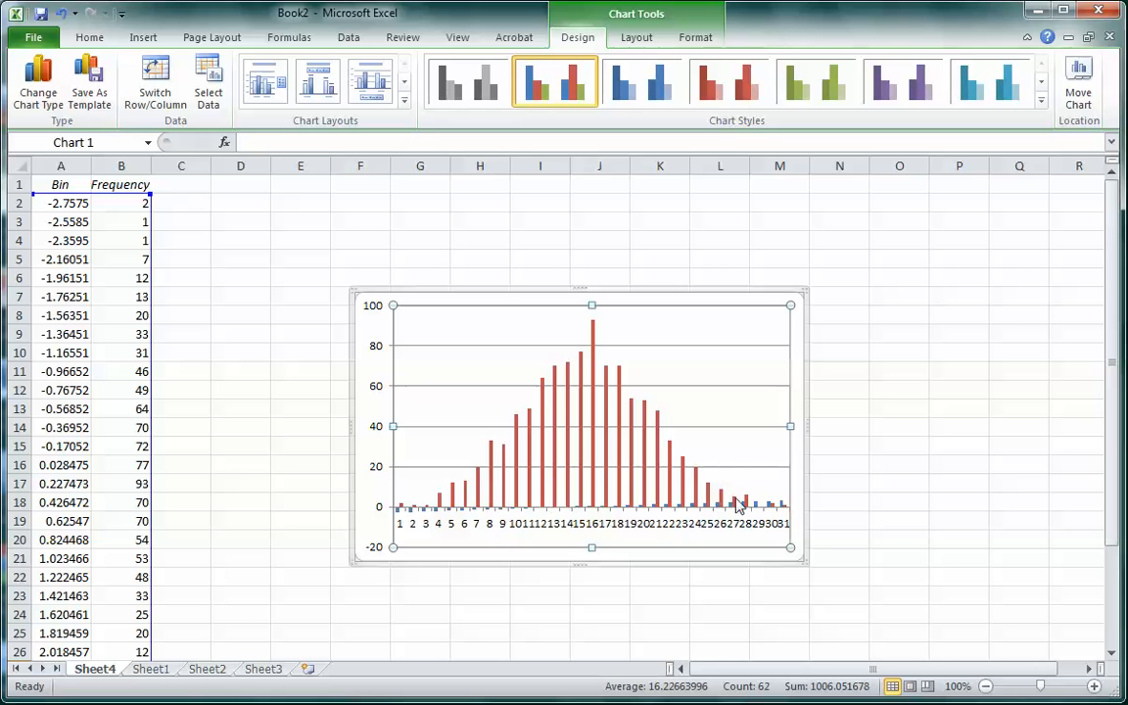
right_click(699, 374)
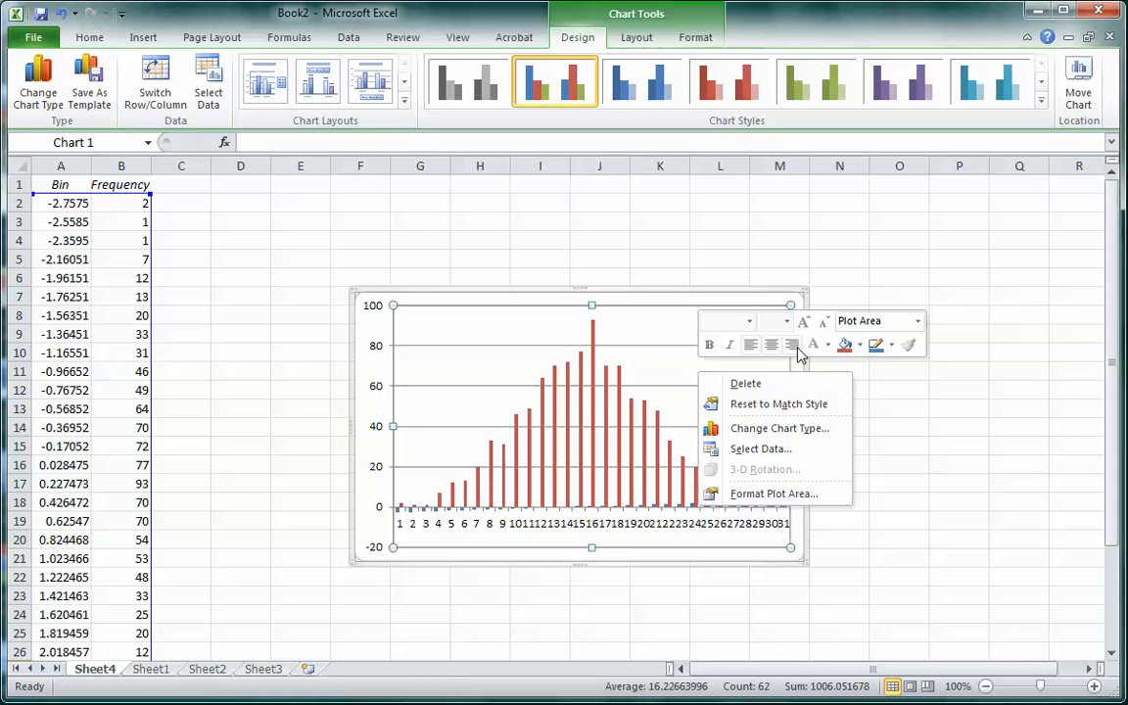
left_click(776, 455)
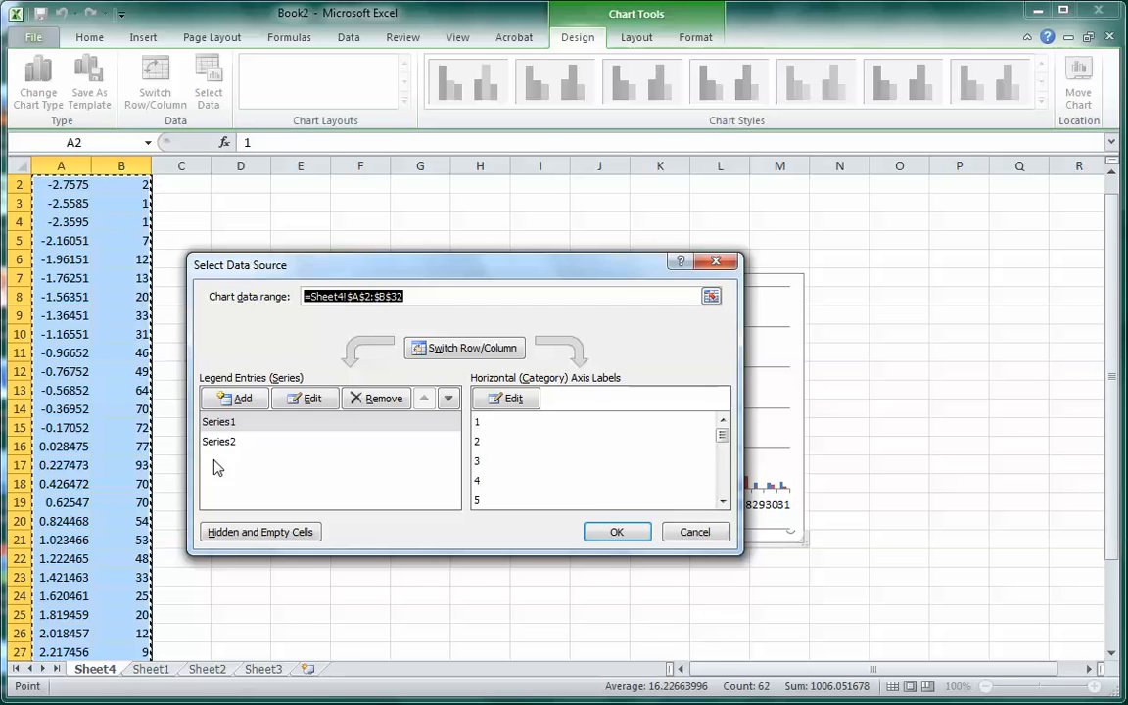
left_click(229, 436)
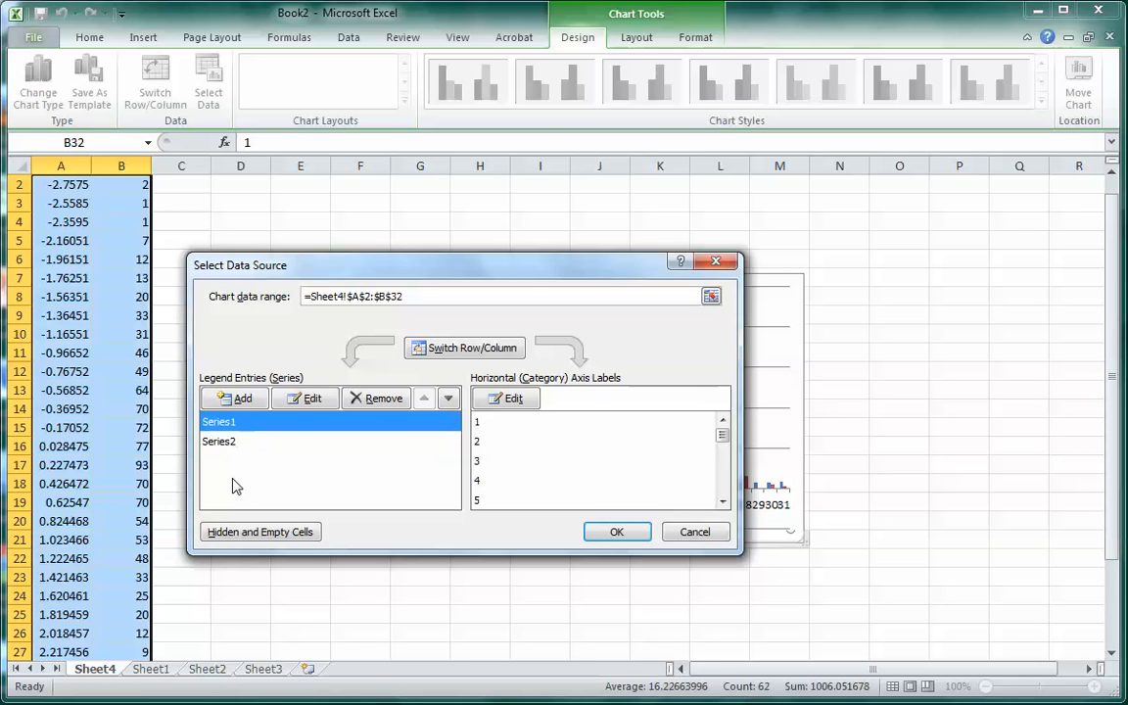
left_click(386, 399)
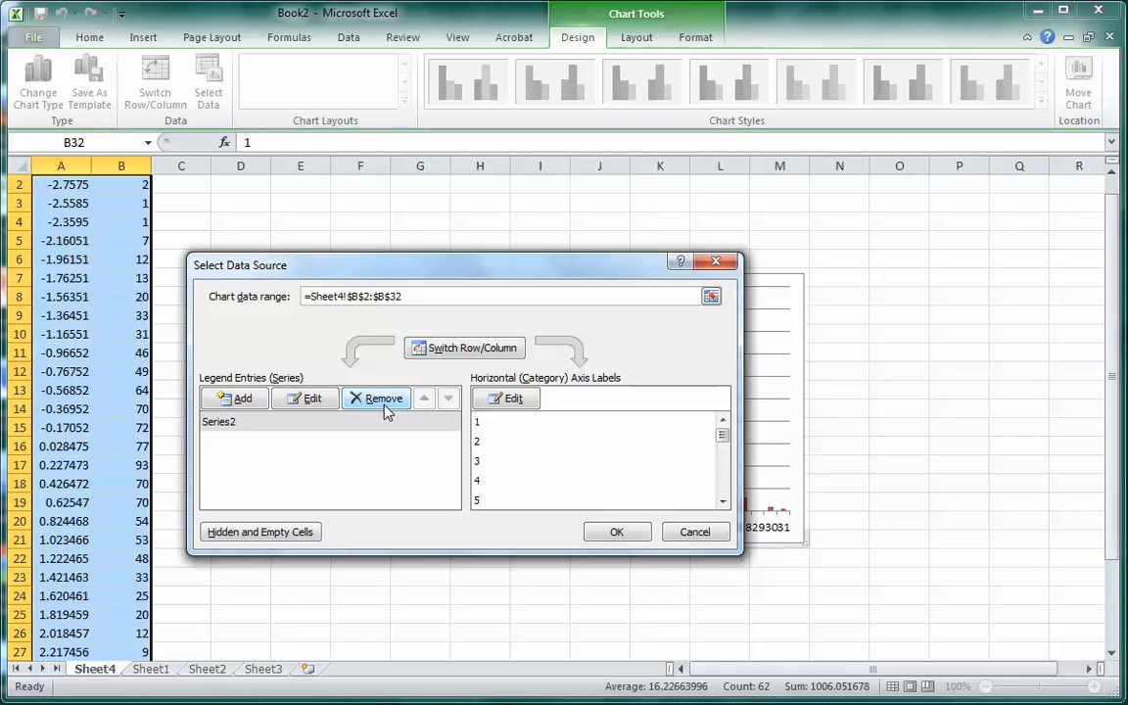
- Set the chart's horizontal axis labels to the bin values in Sheet4!$A$2:$A$32
left_click(509, 399)
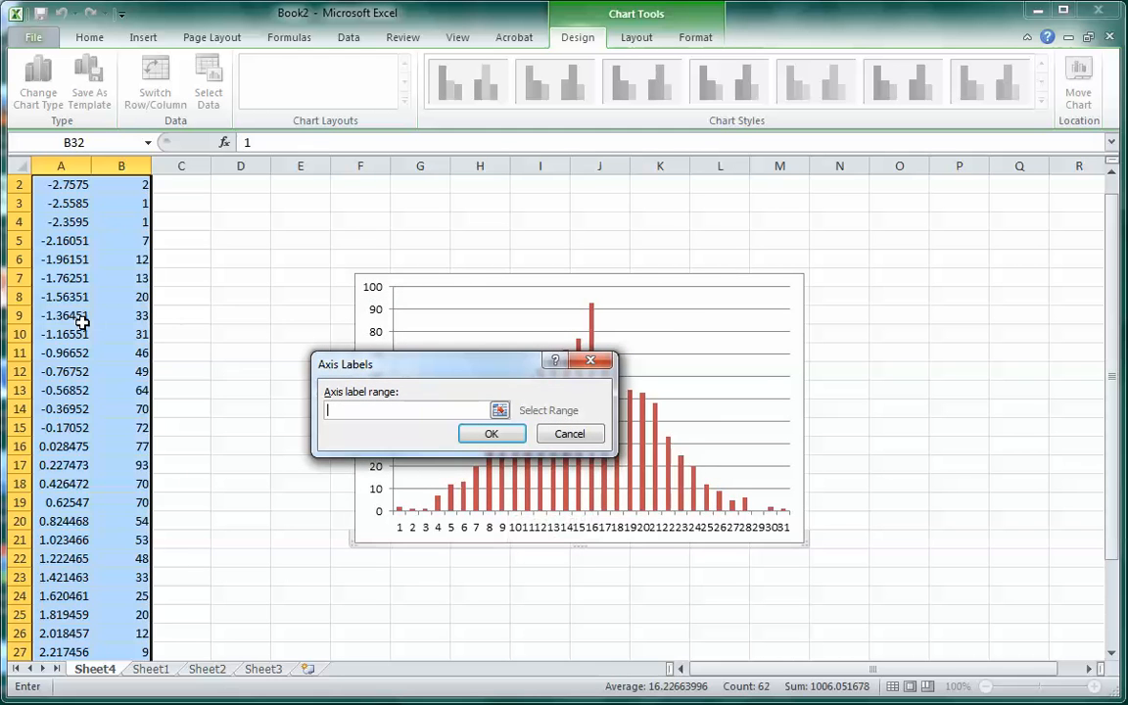
scroll(83, 332, "down", 3)
left_click(68, 577)
left_click_drag(69, 578, 68, 203)
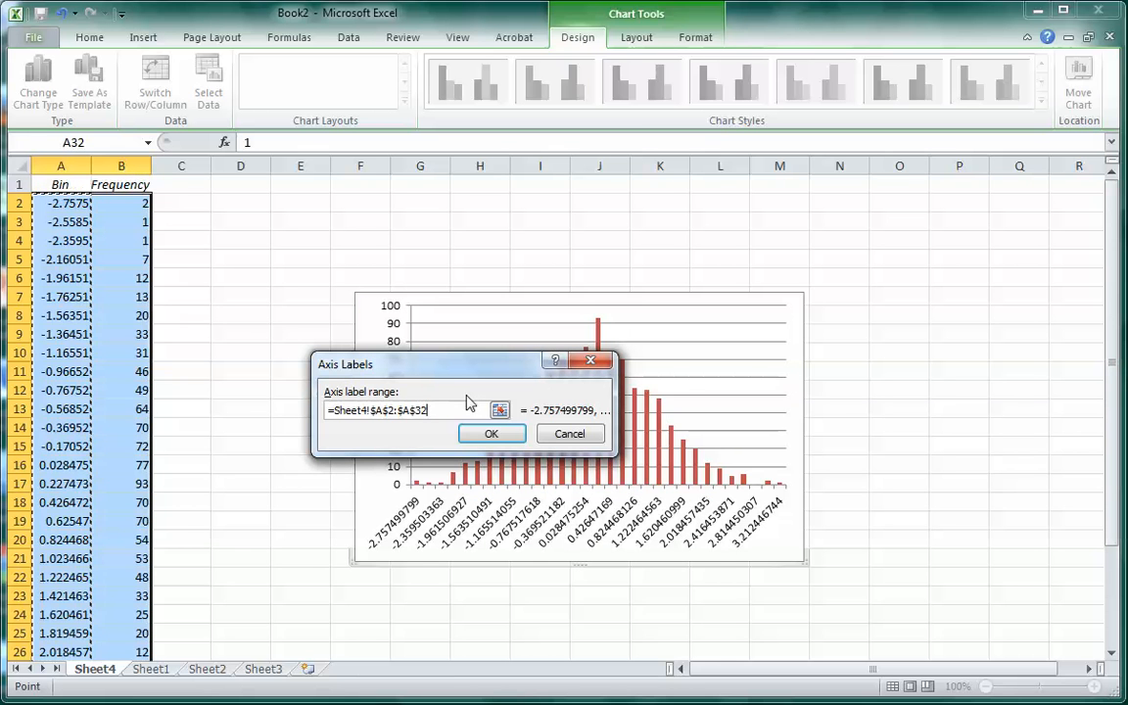
left_click(492, 437)
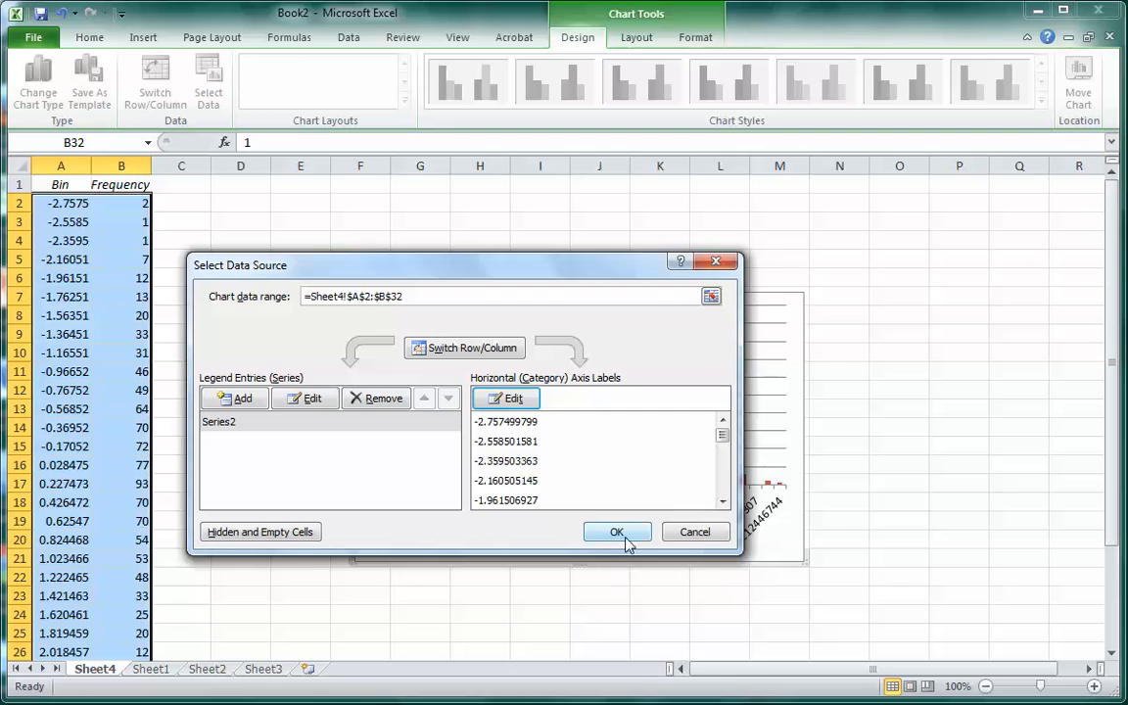
left_click(617, 532)
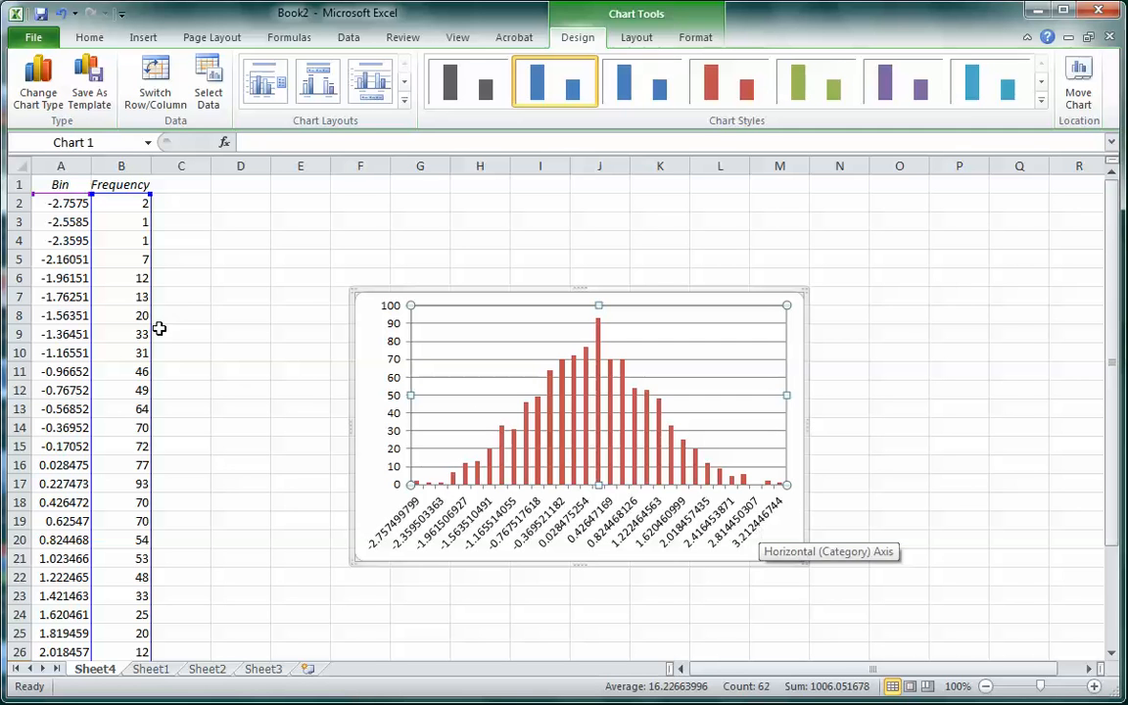
- Format the bin values in A2:A32 to show two decimal places
left_click(226, 314)
left_click_drag(59, 202, 79, 615)
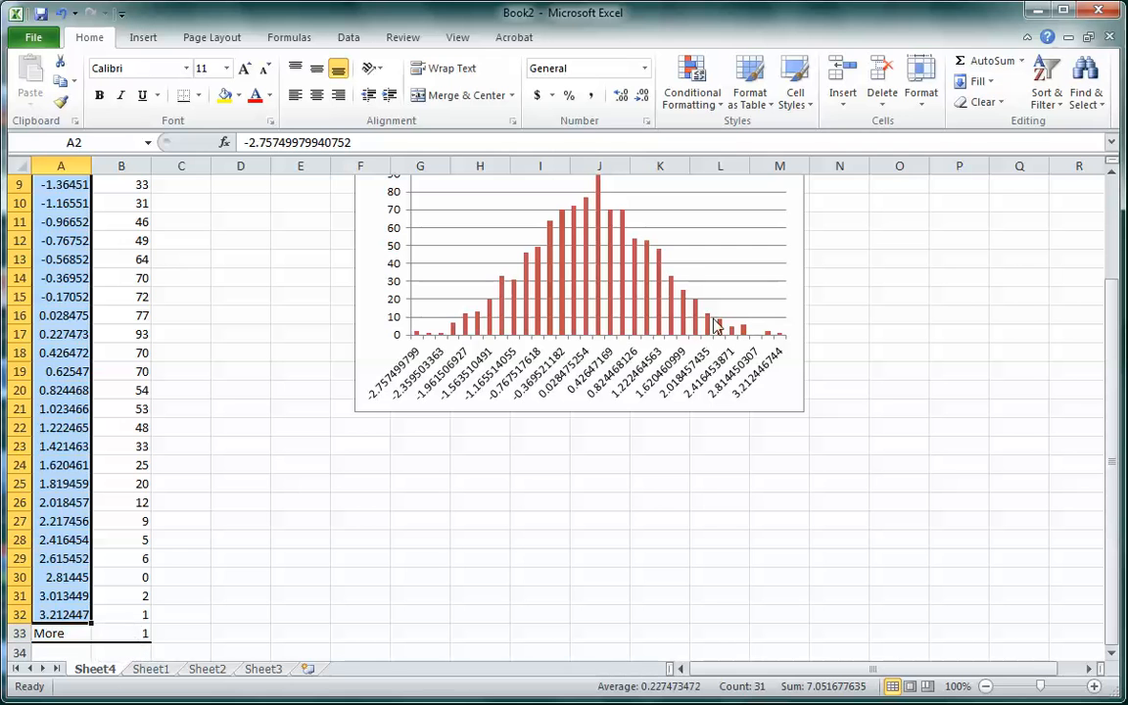
left_click(642, 100)
left_click(644, 101)
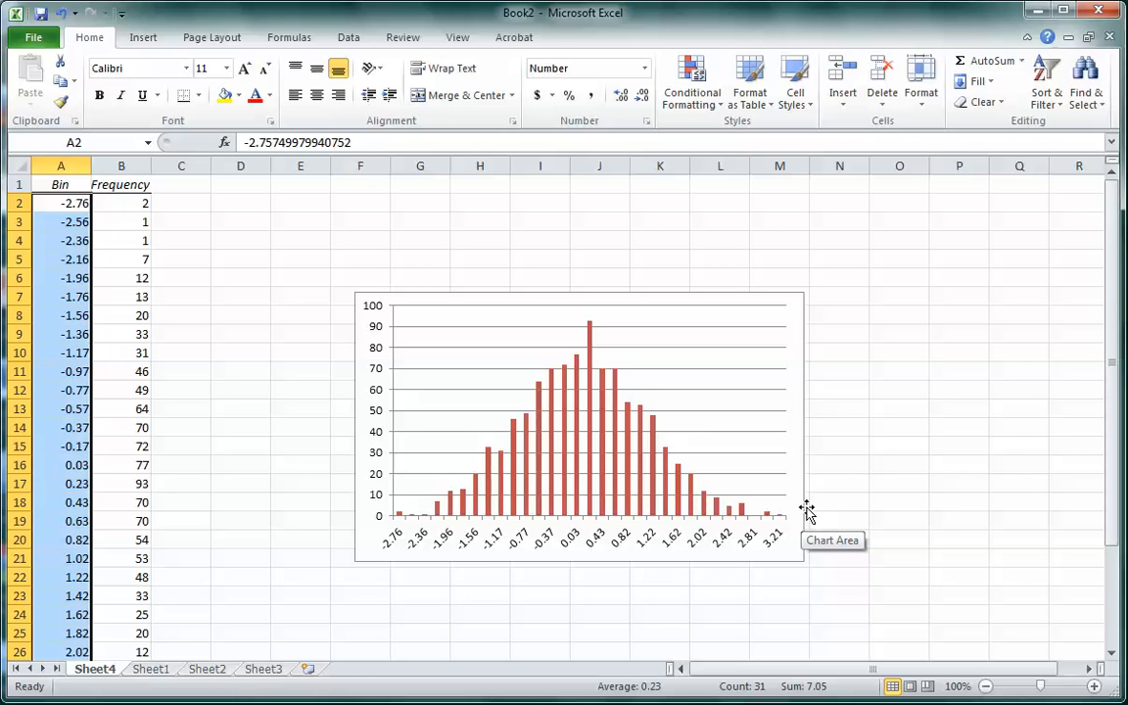
- Move the chart up beside the frequency column and enlarge it to cover about columns C to N, rows 2 to 23
left_click(411, 299)
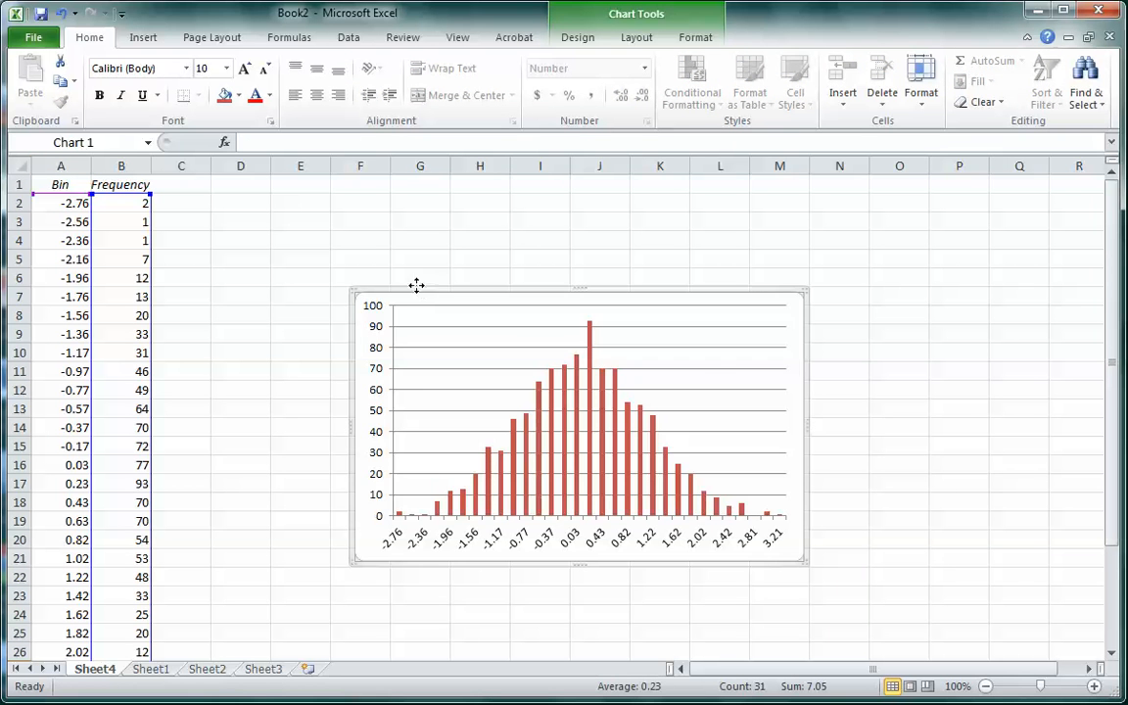
left_click_drag(415, 285, 272, 200)
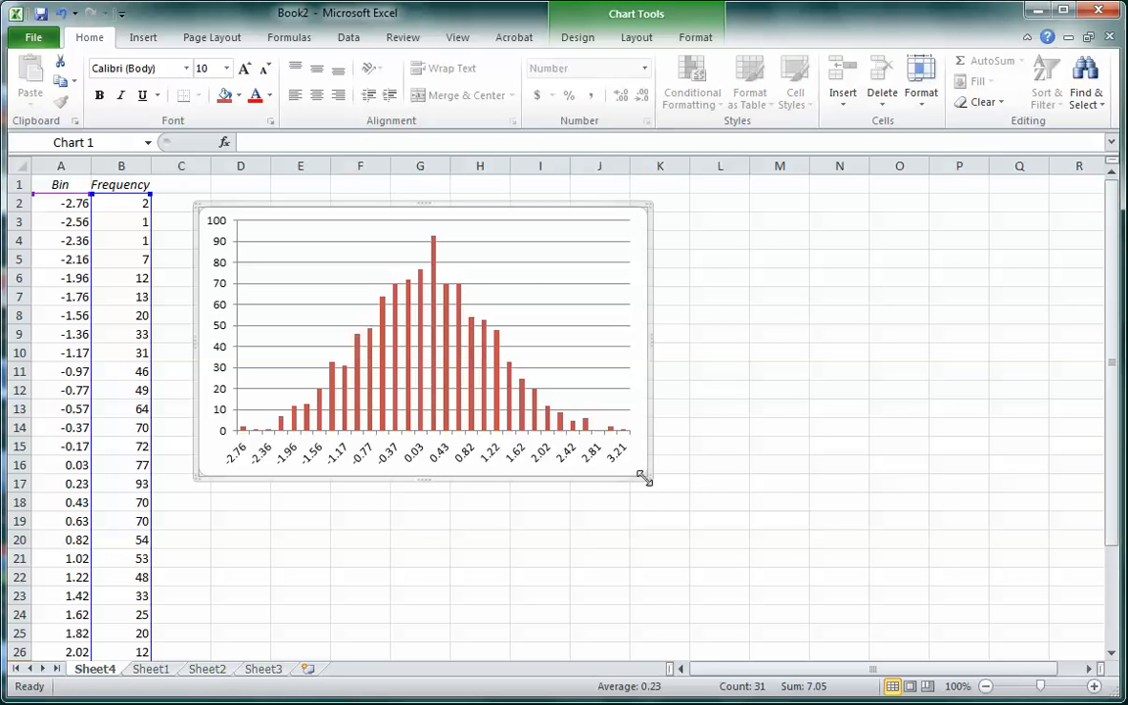
left_click_drag(647, 476, 839, 604)
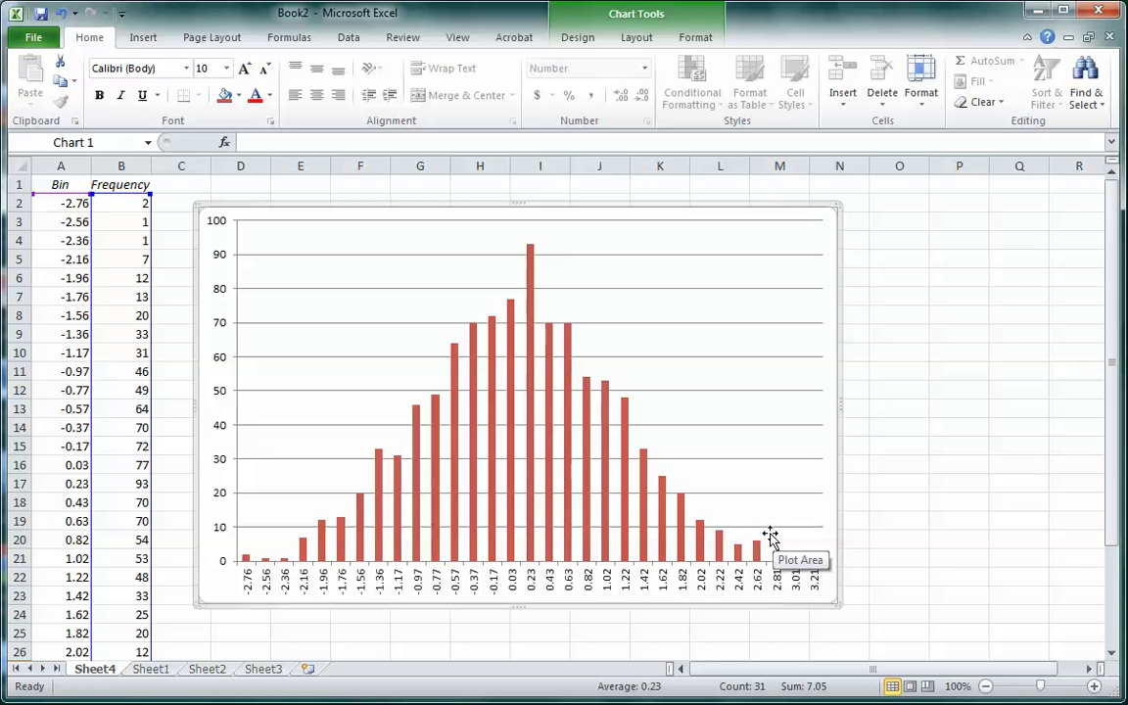
- Set the gap width of the frequency columns to 0% and deselect the chart
left_click(588, 419)
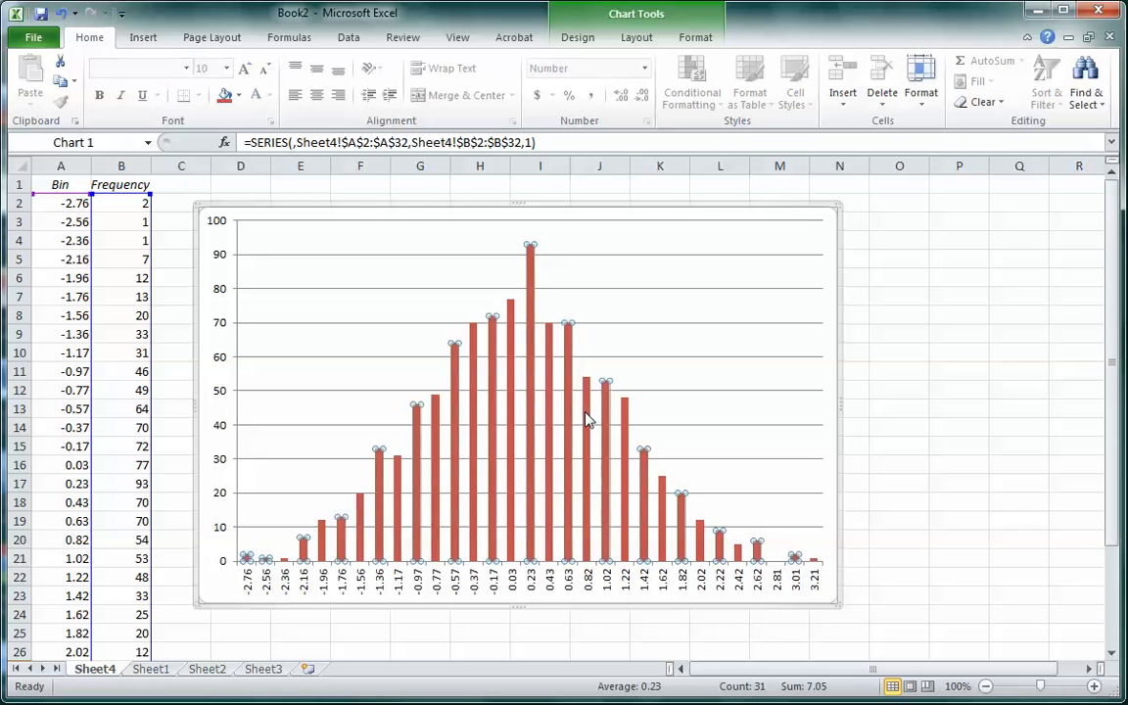
right_click(588, 419)
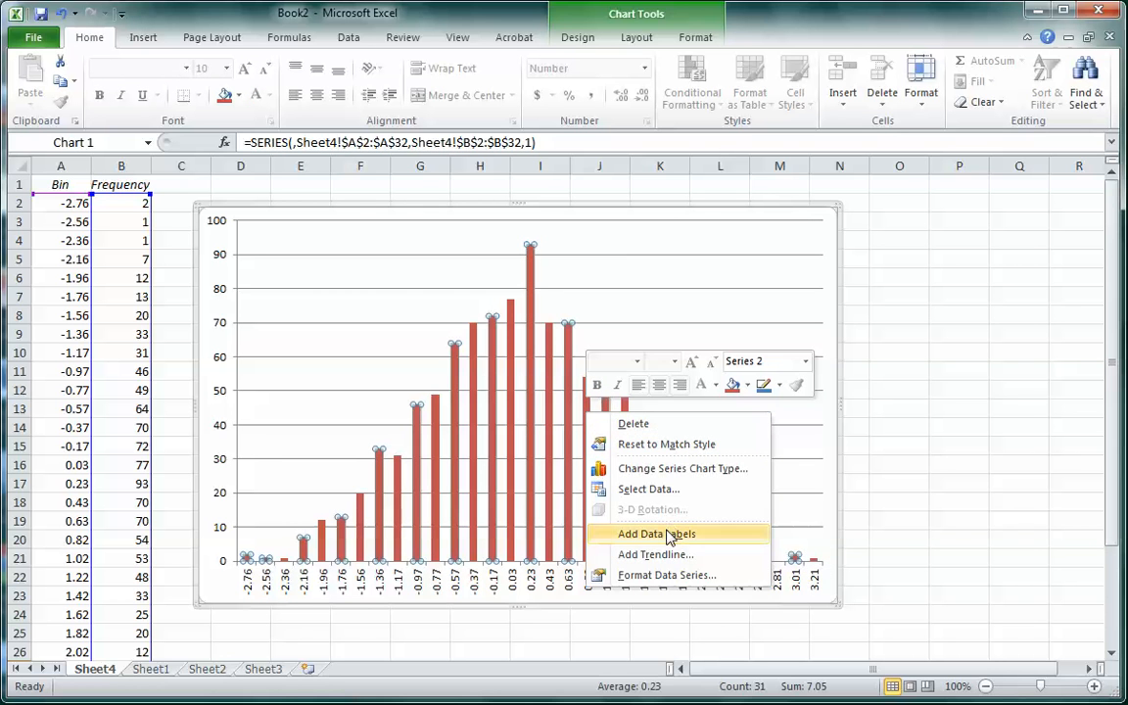
left_click(674, 574)
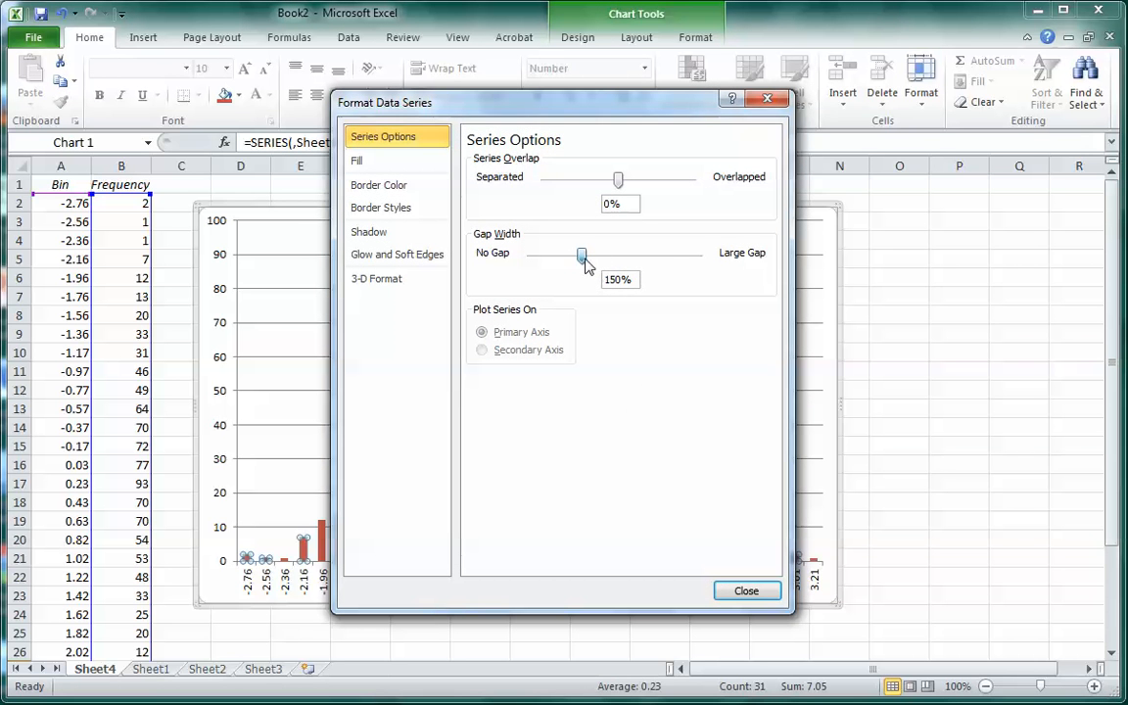
left_click_drag(582, 259, 516, 267)
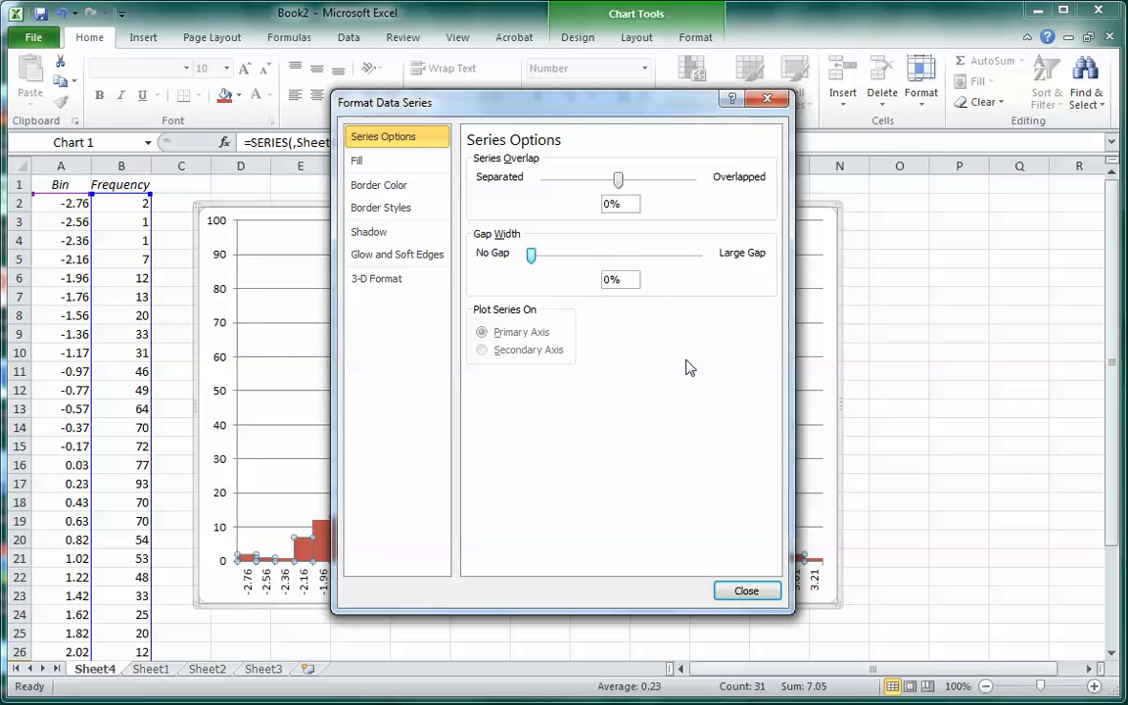
left_click(747, 592)
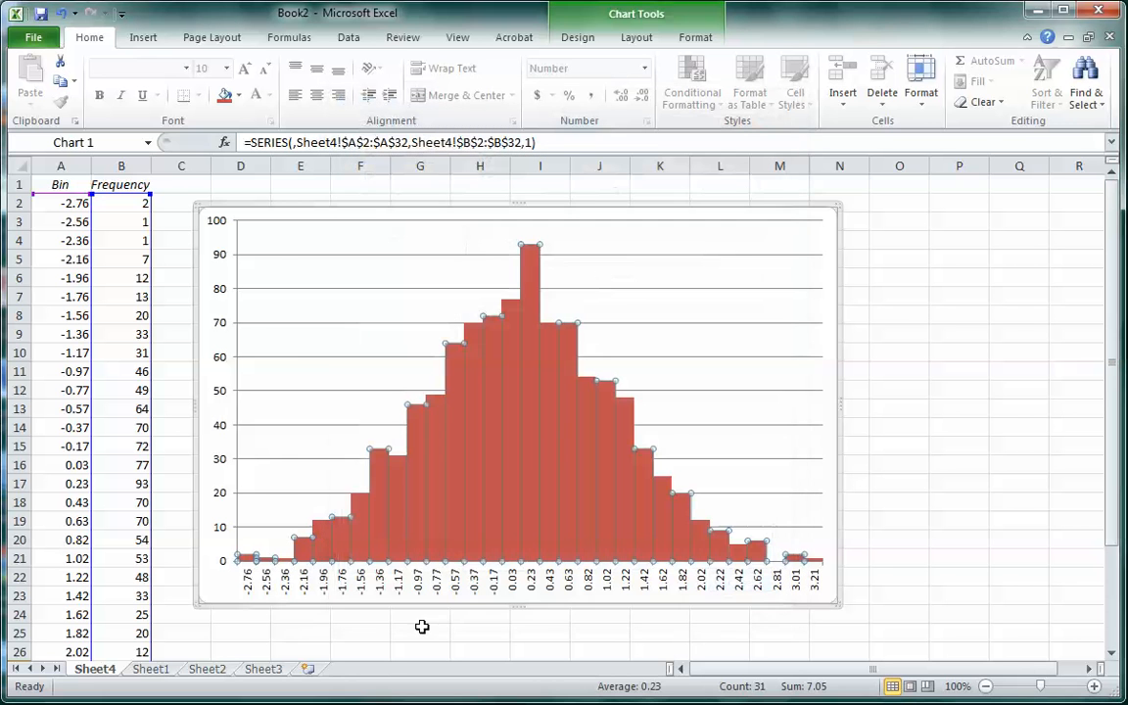
left_click(936, 460)
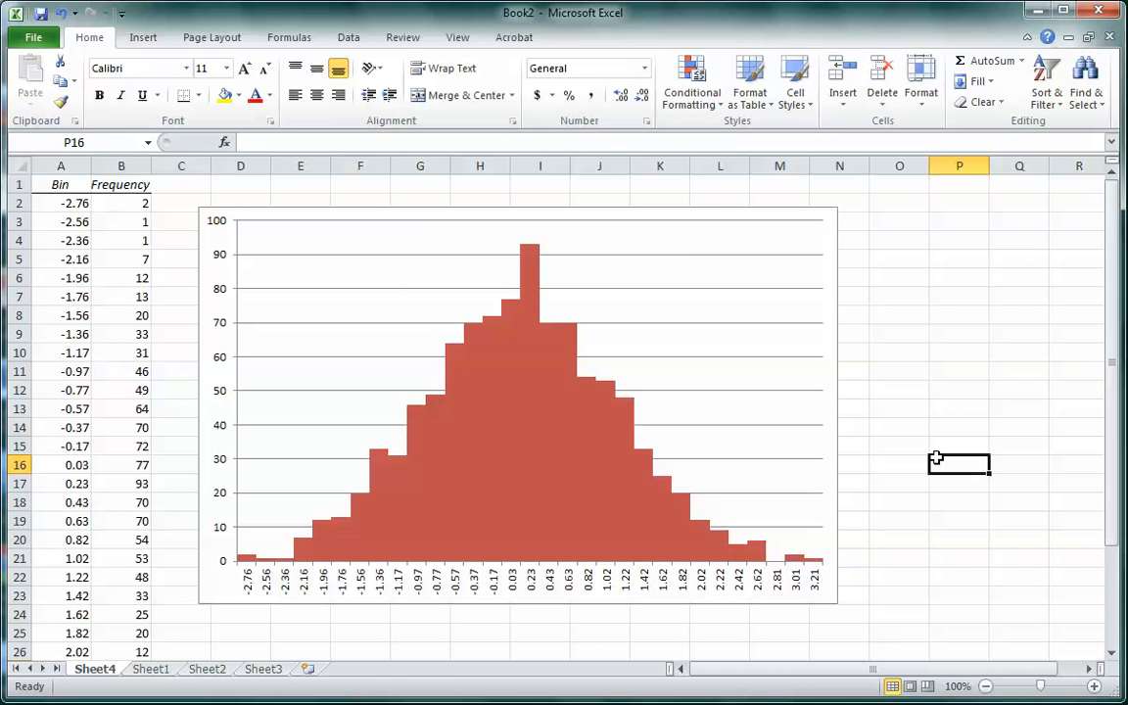